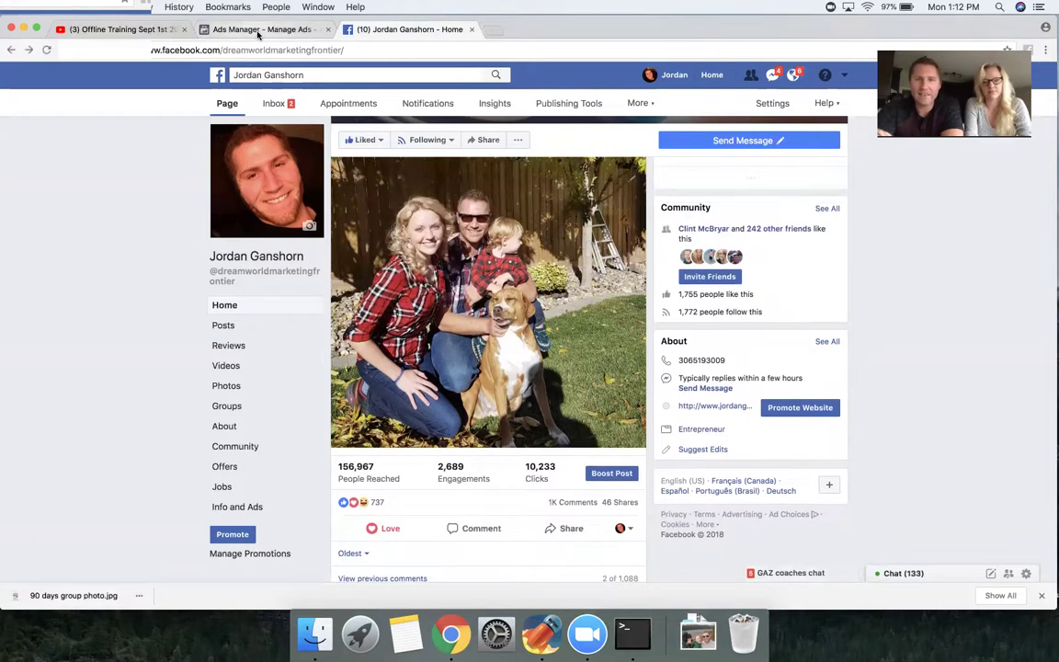
- Switch to the Ads Manager page and start creating a new ad set in the selected campaign
click(259, 30)
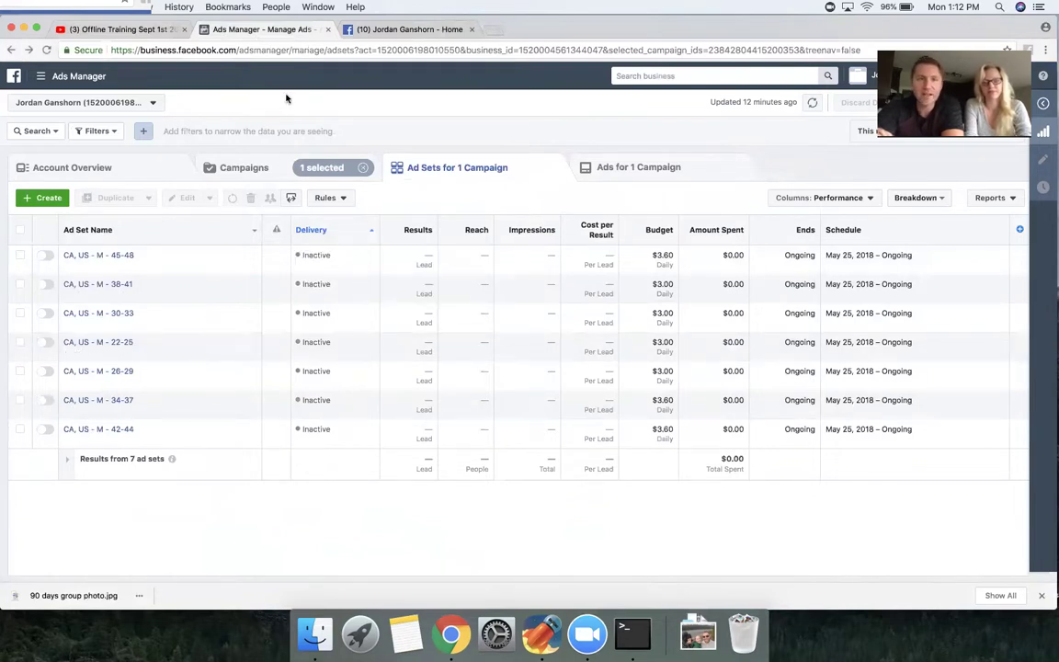
click(62, 199)
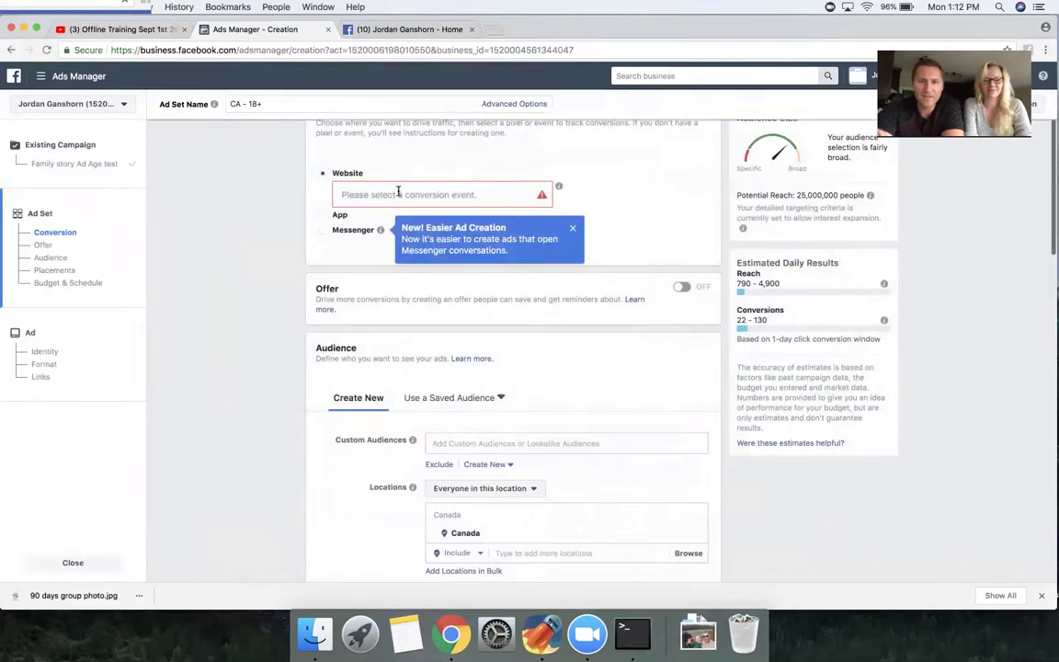
scroll(252, 240, up, 3)
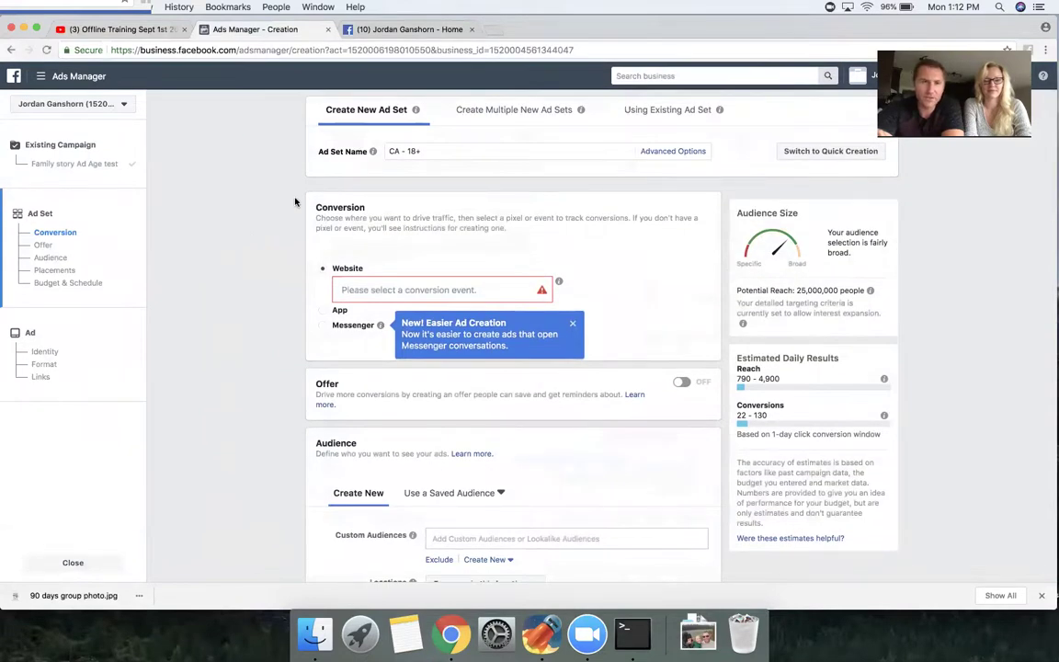
- Dismiss the Easier Ad Creation tip and choose Lead as the website conversion event for the ad set
scroll(245, 304, down, 3)
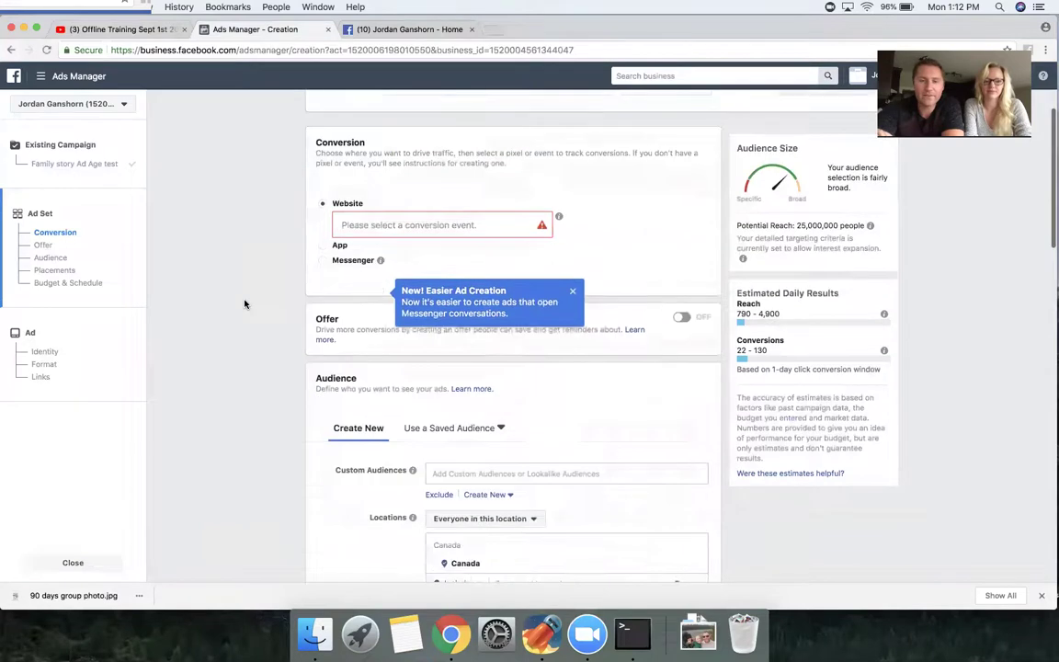
click(377, 186)
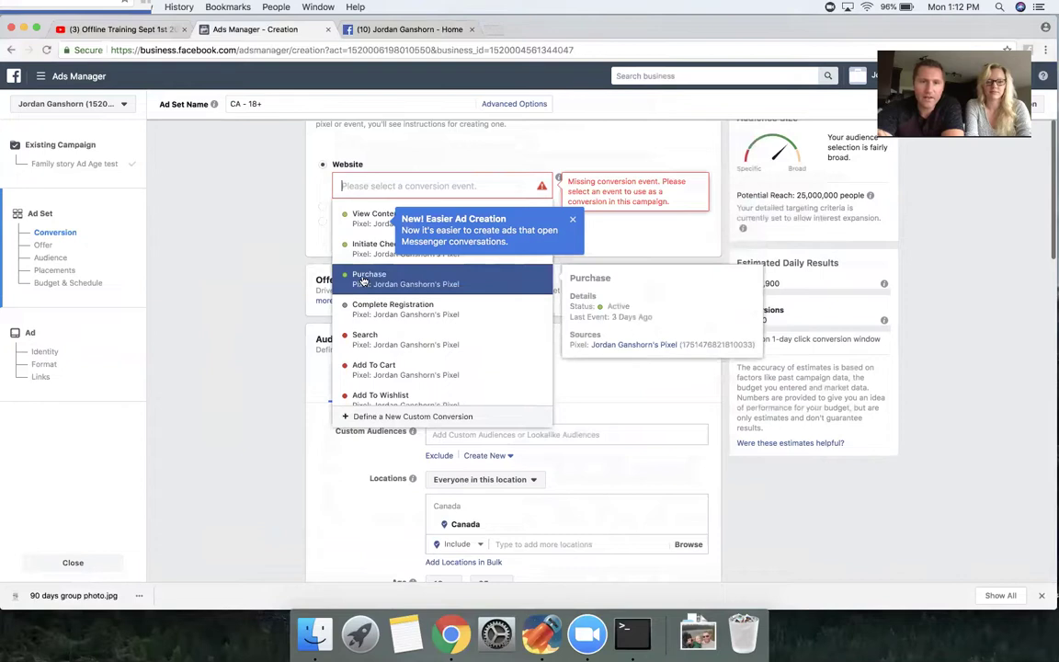
scroll(363, 280, up, 2)
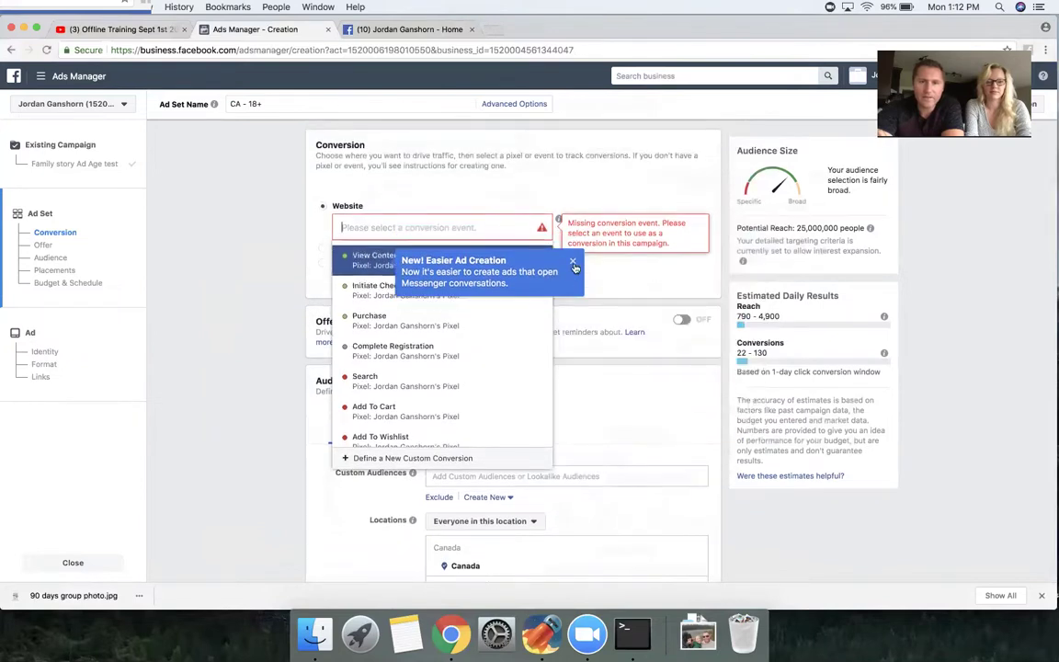
click(573, 267)
click(444, 222)
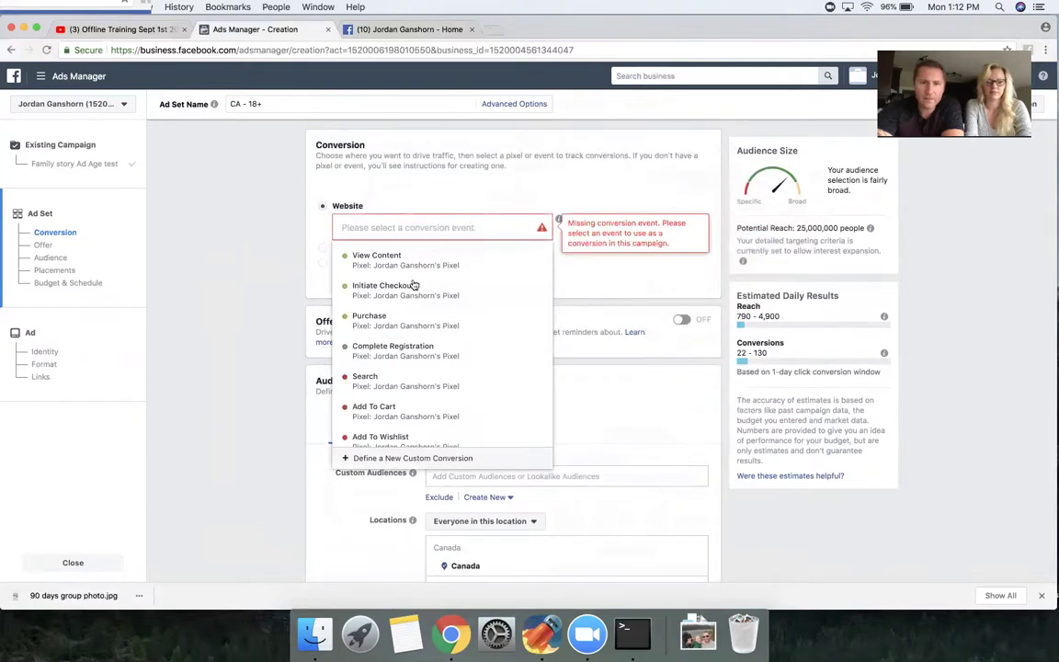
scroll(439, 370, down, 2)
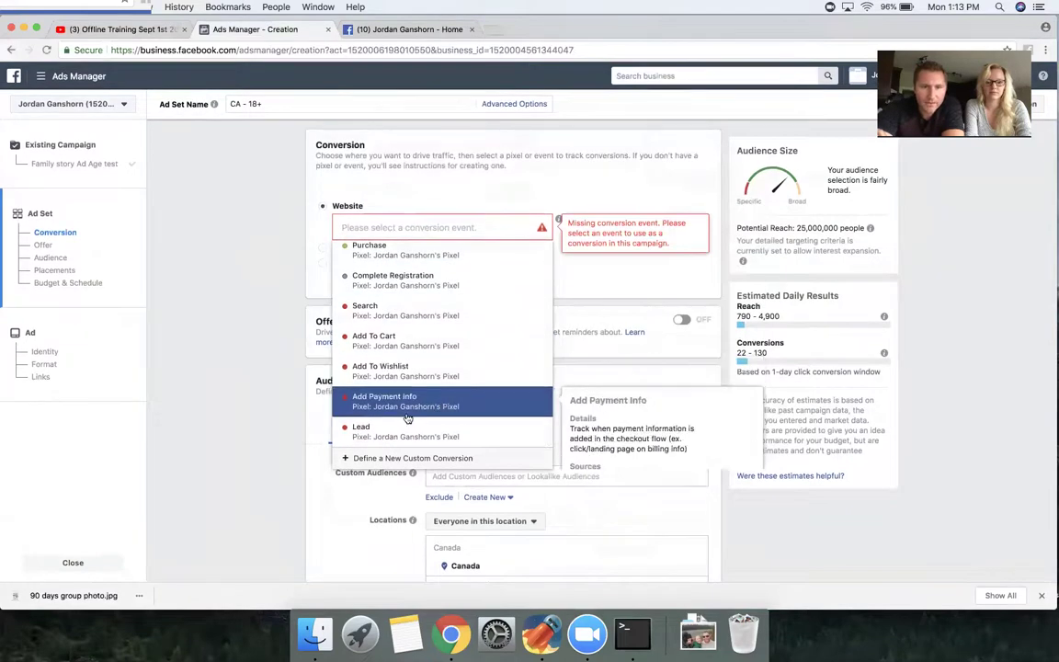
click(395, 434)
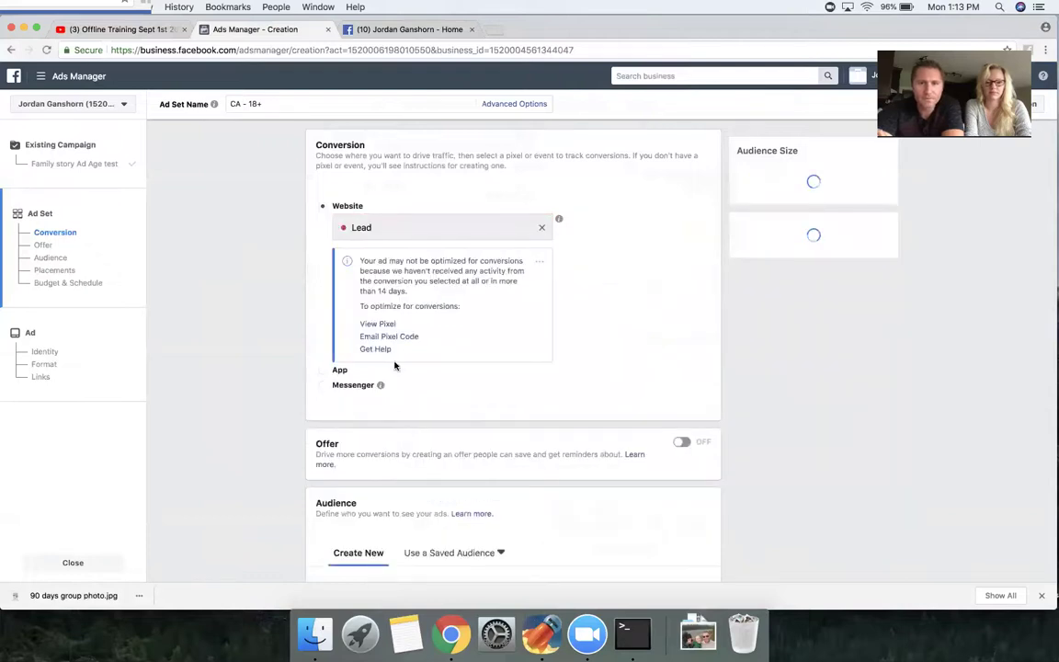
- Add the country Australia to the audience's targeted locations
scroll(308, 358, down, 2)
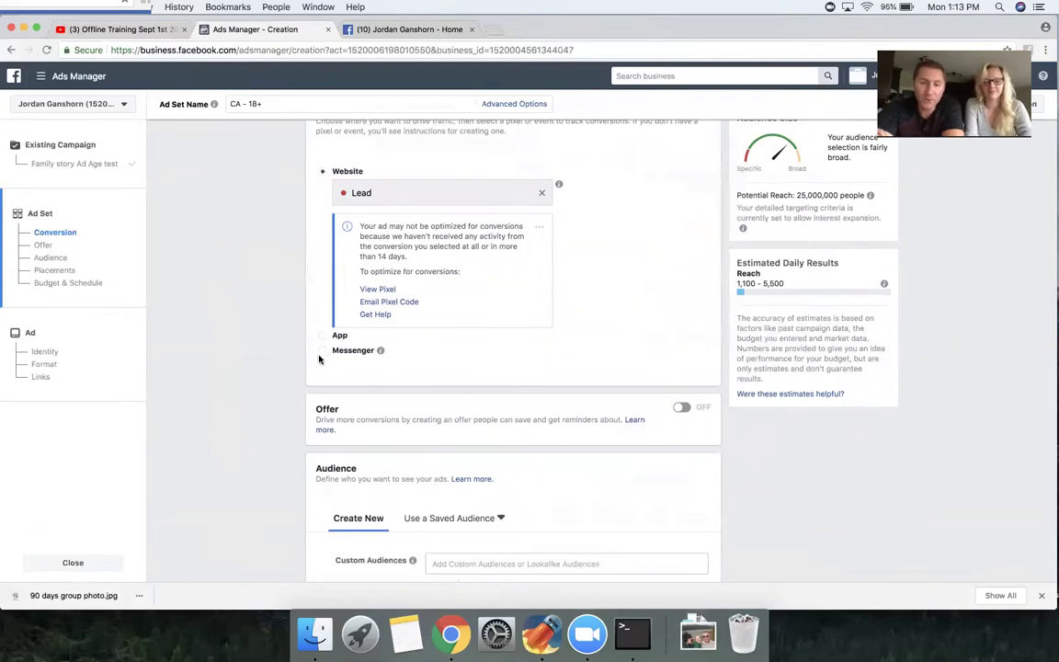
scroll(313, 373, down, 8)
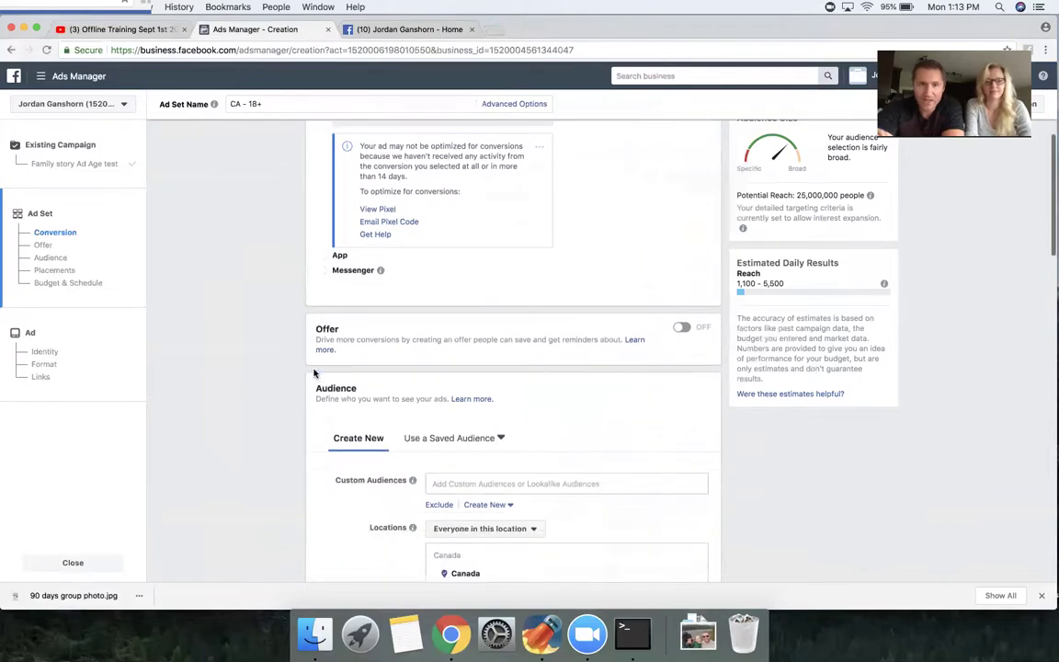
scroll(314, 373, down, 3)
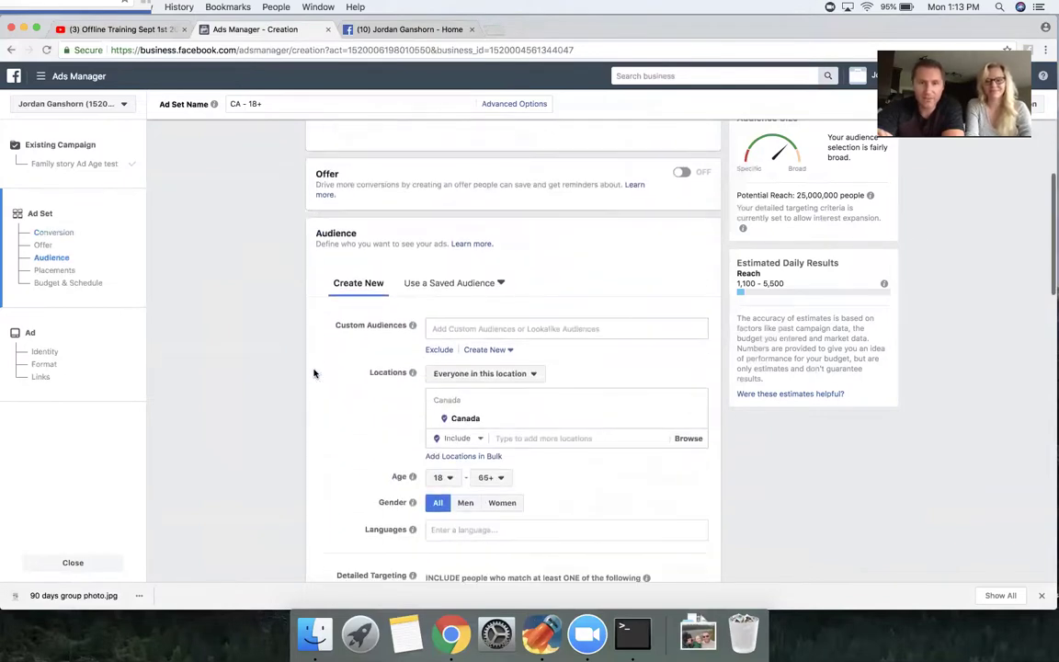
scroll(313, 373, down, 5)
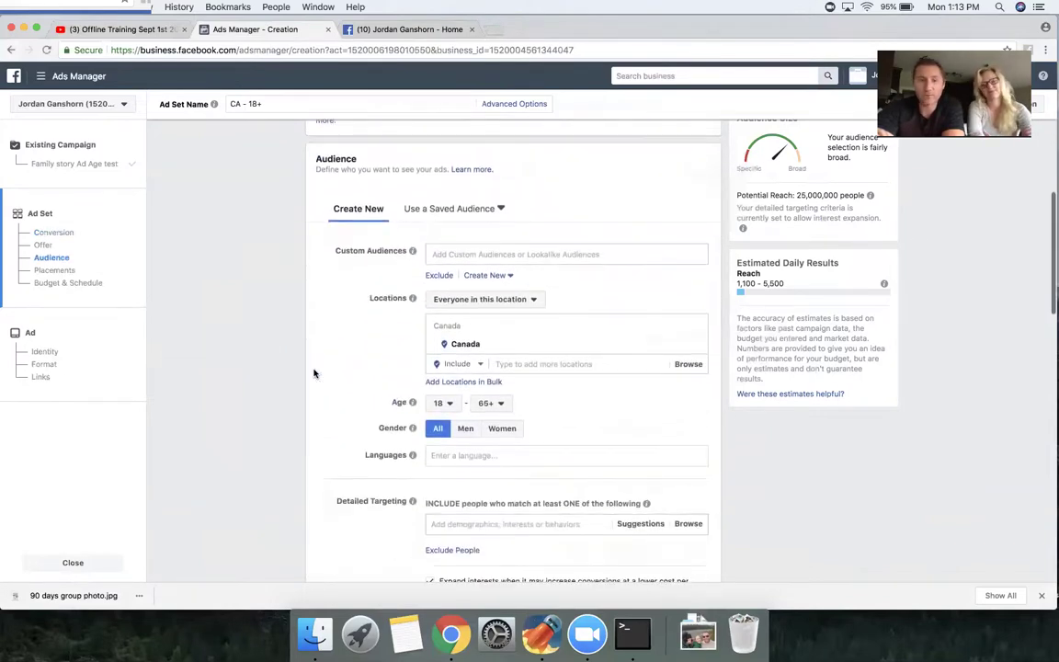
scroll(314, 373, down, 1)
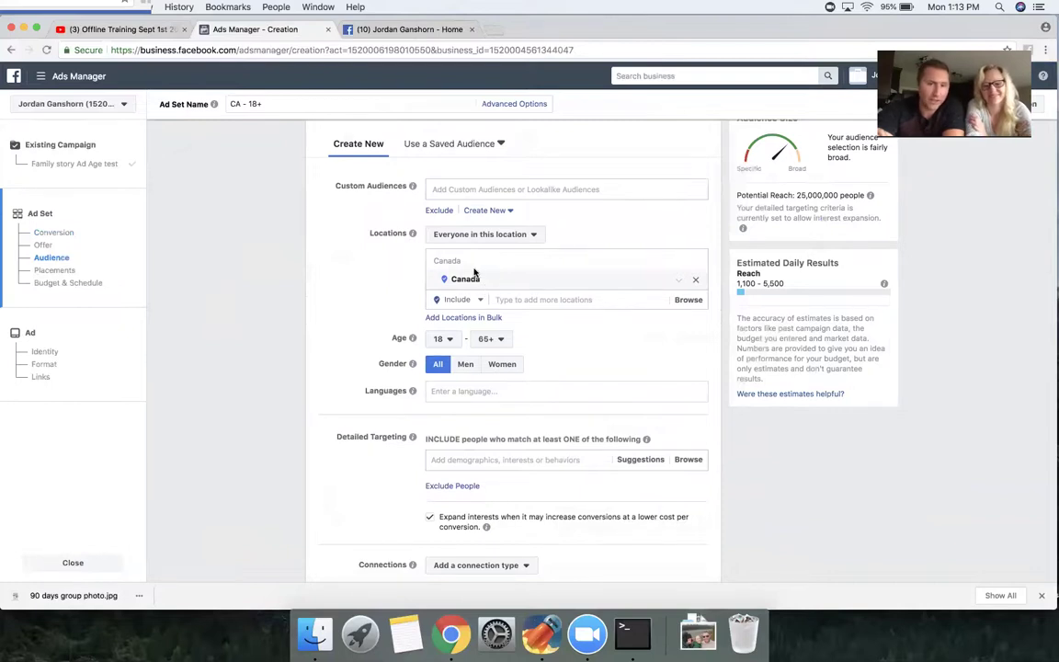
click(523, 299)
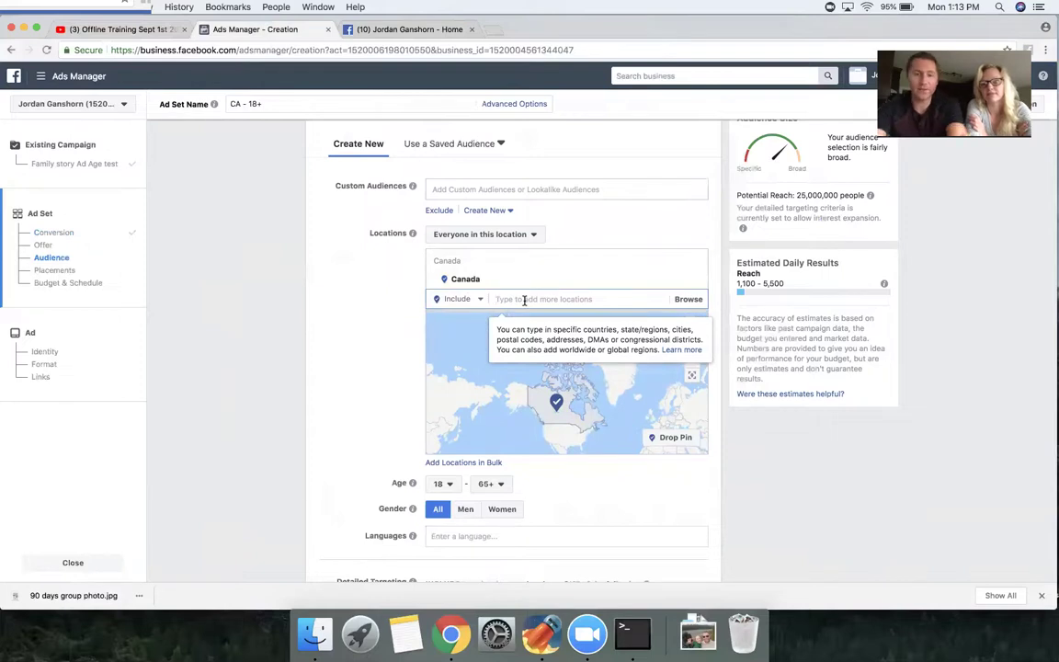
text(austr)
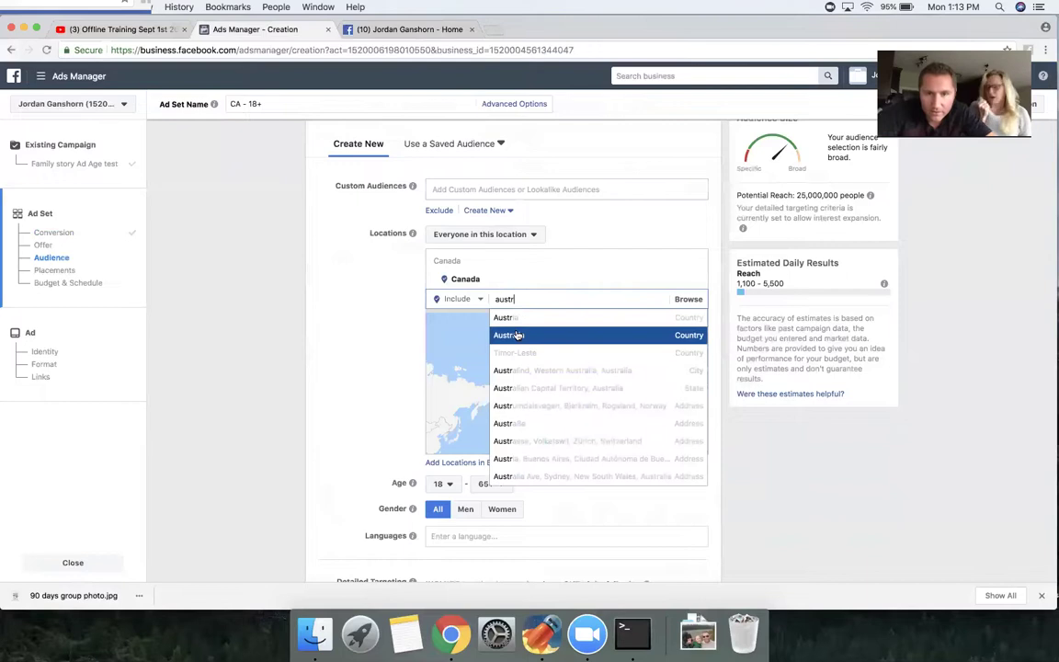
click(518, 335)
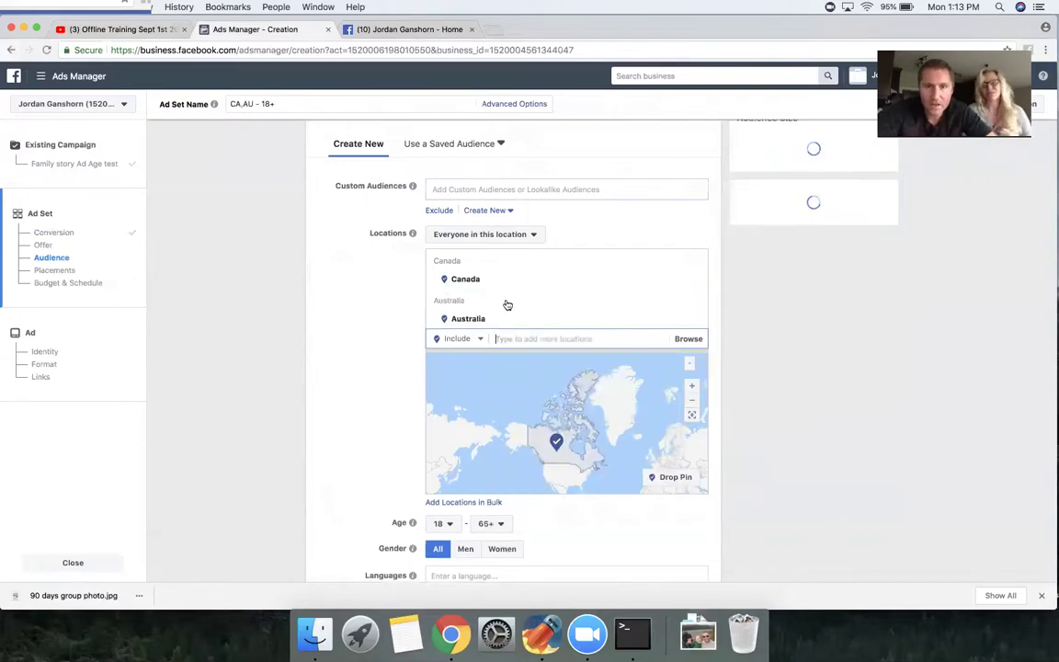
- Add the countries United States and United Kingdom to the audience's targeted locations
text(un)
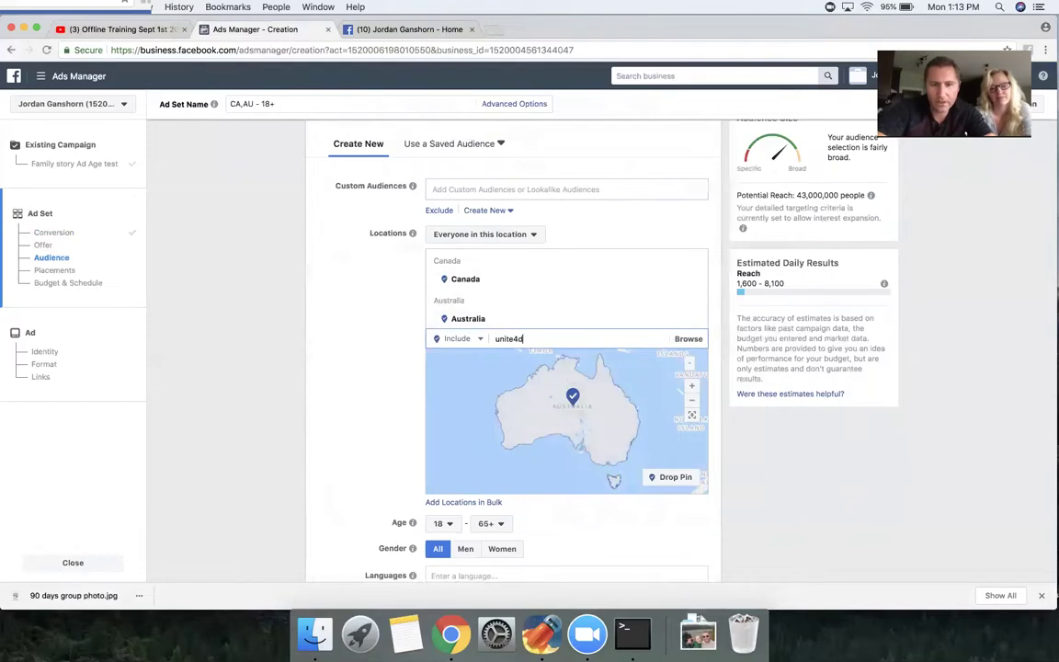
text(ite4d)
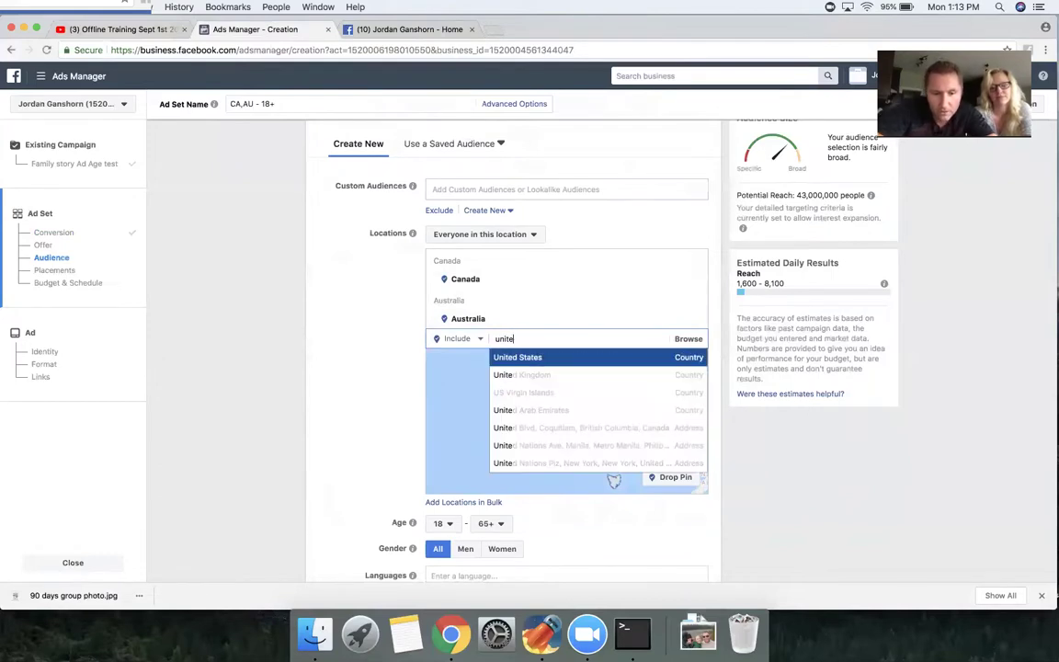
click(518, 358)
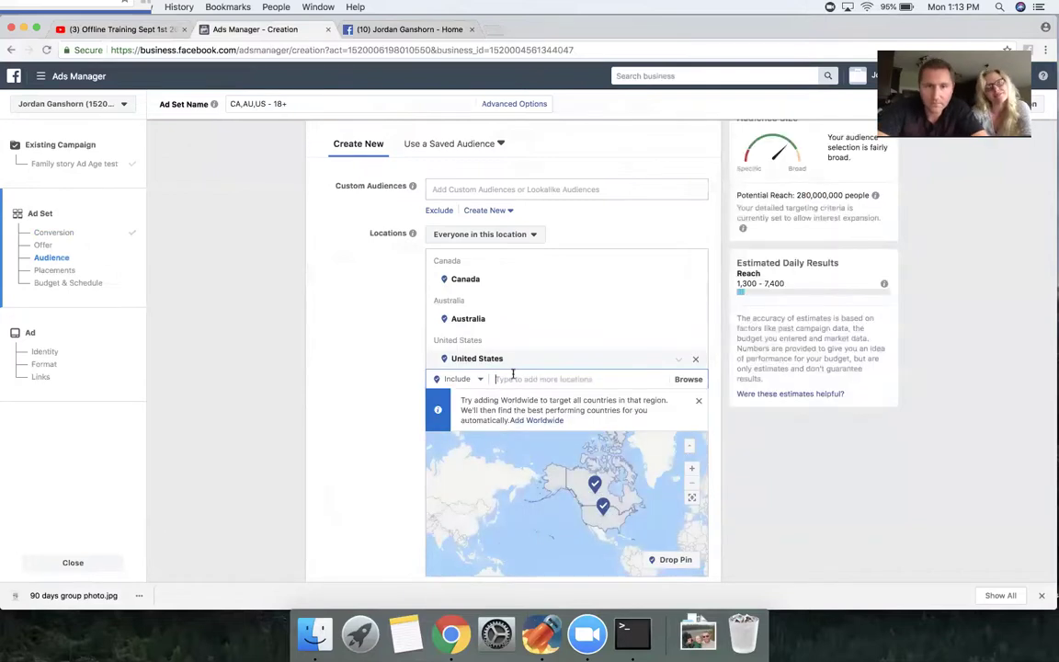
text(united ki)
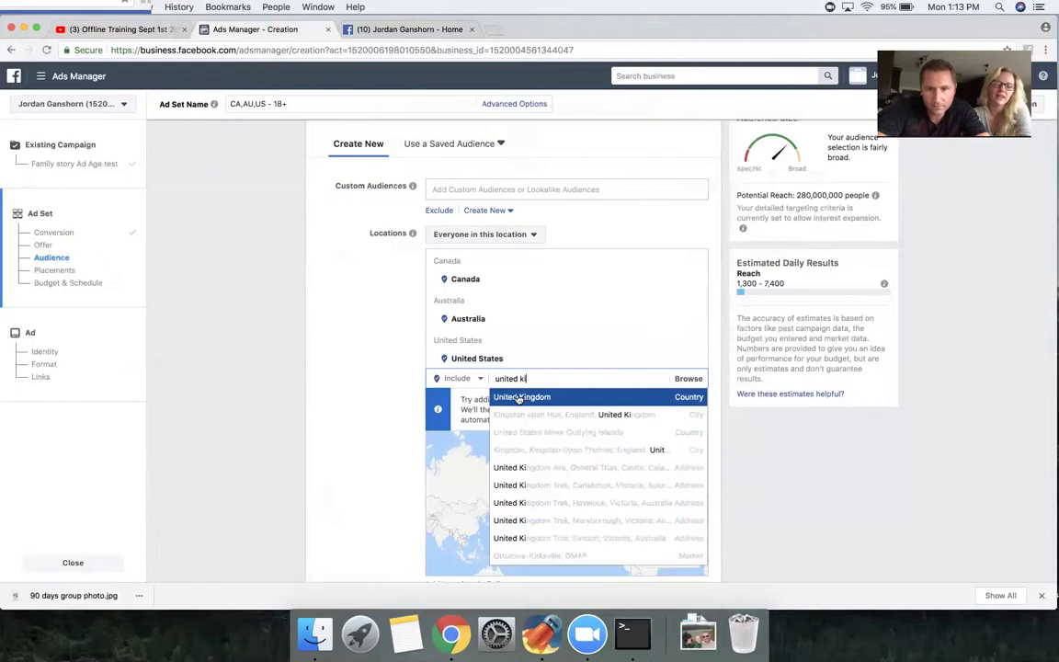
click(521, 398)
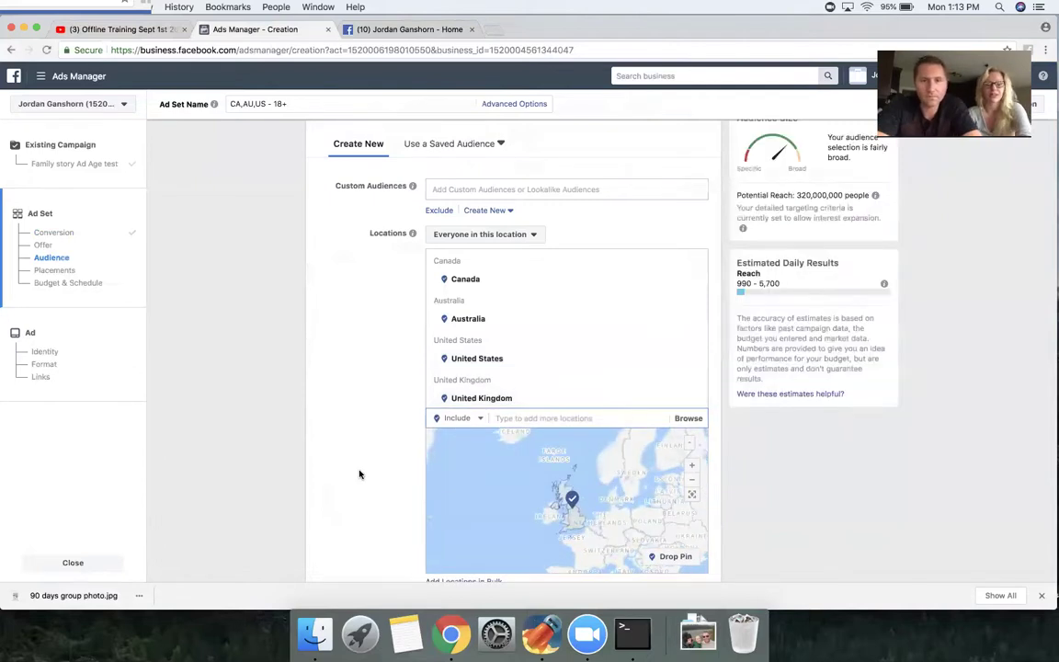
- Set the audience language to English (All)
scroll(360, 466, down, 5)
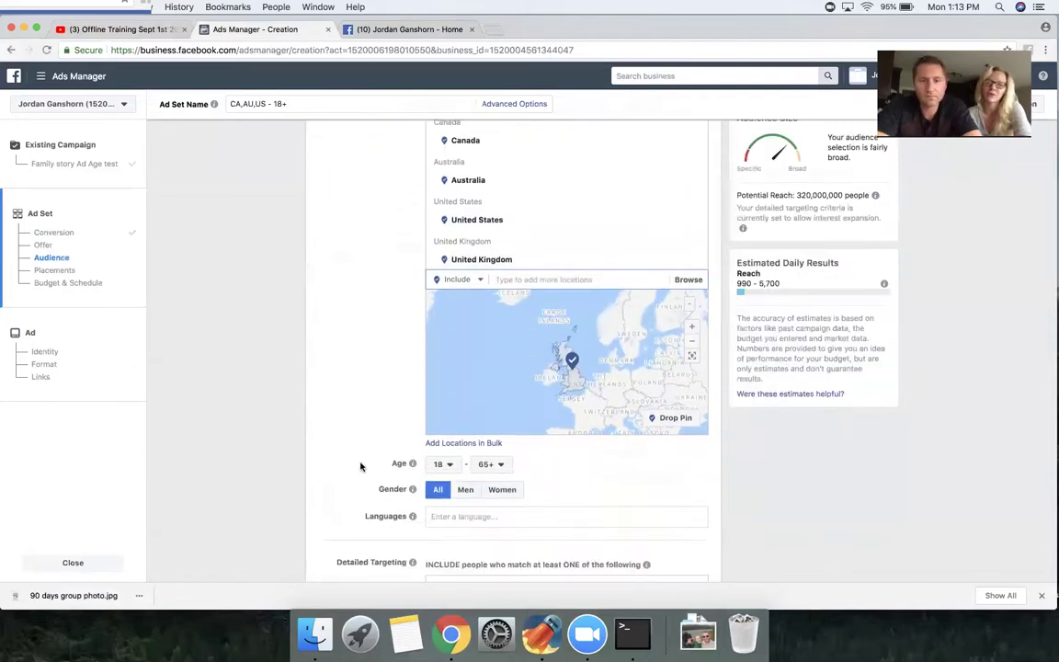
scroll(360, 467, down, 2)
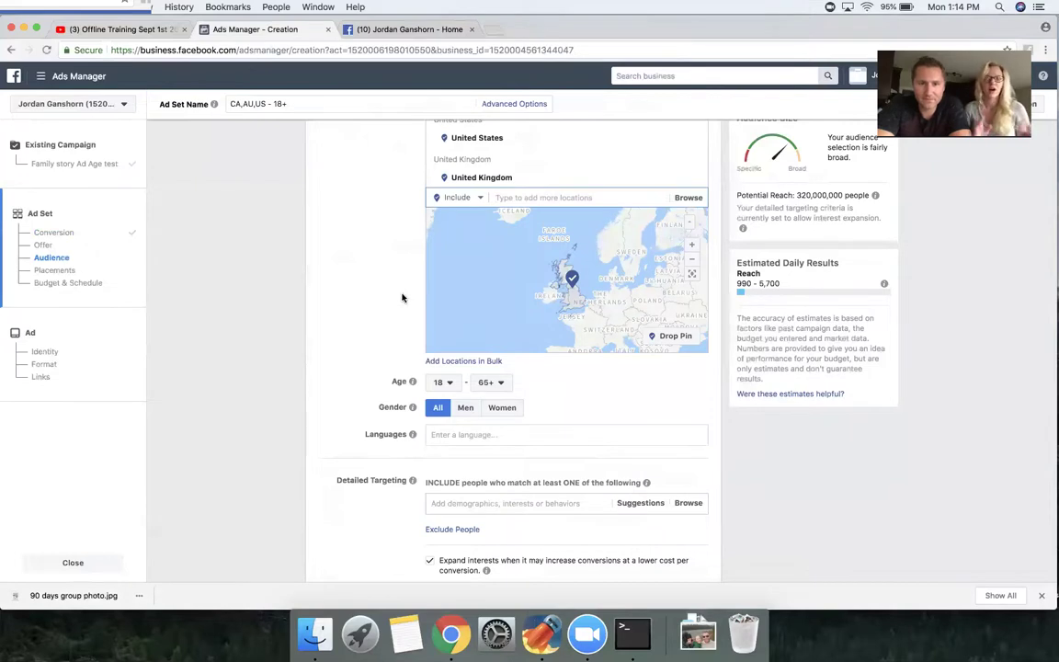
click(458, 435)
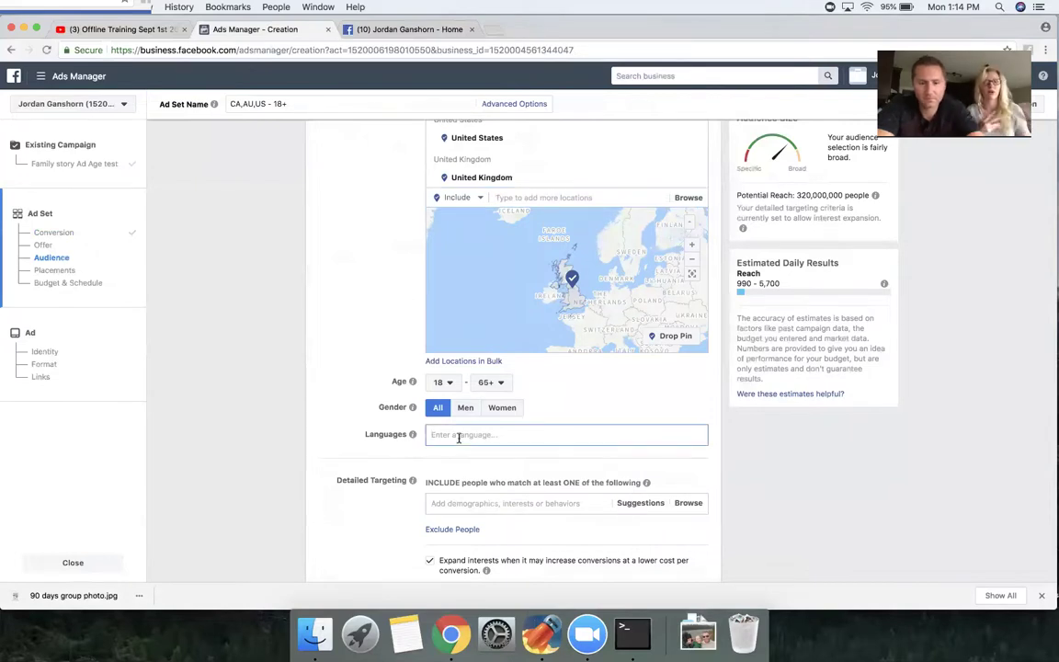
text(engl)
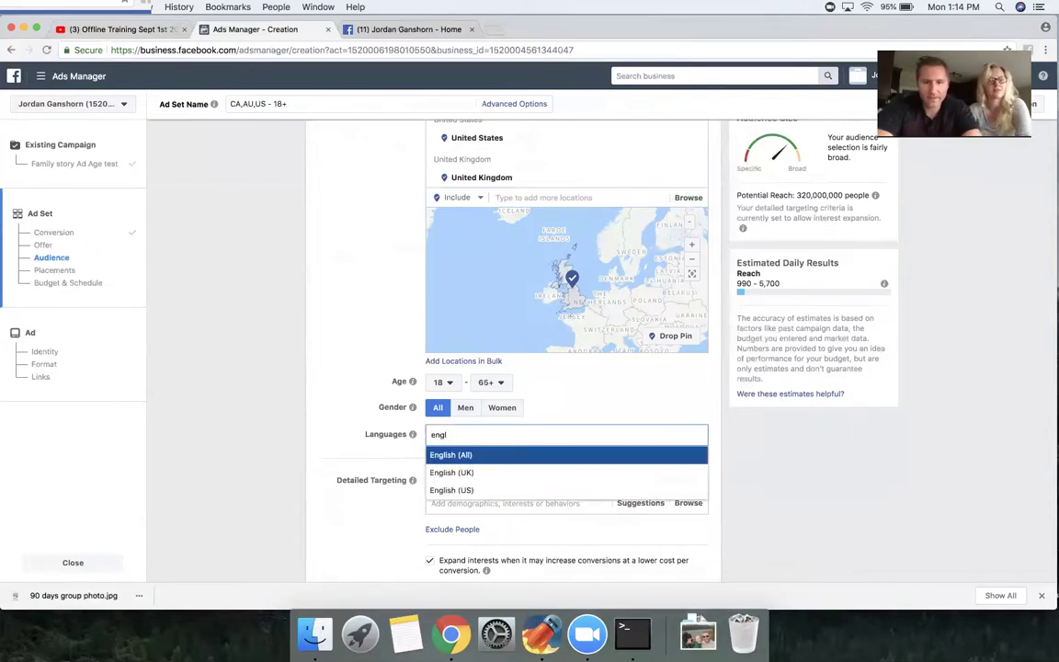
click(438, 456)
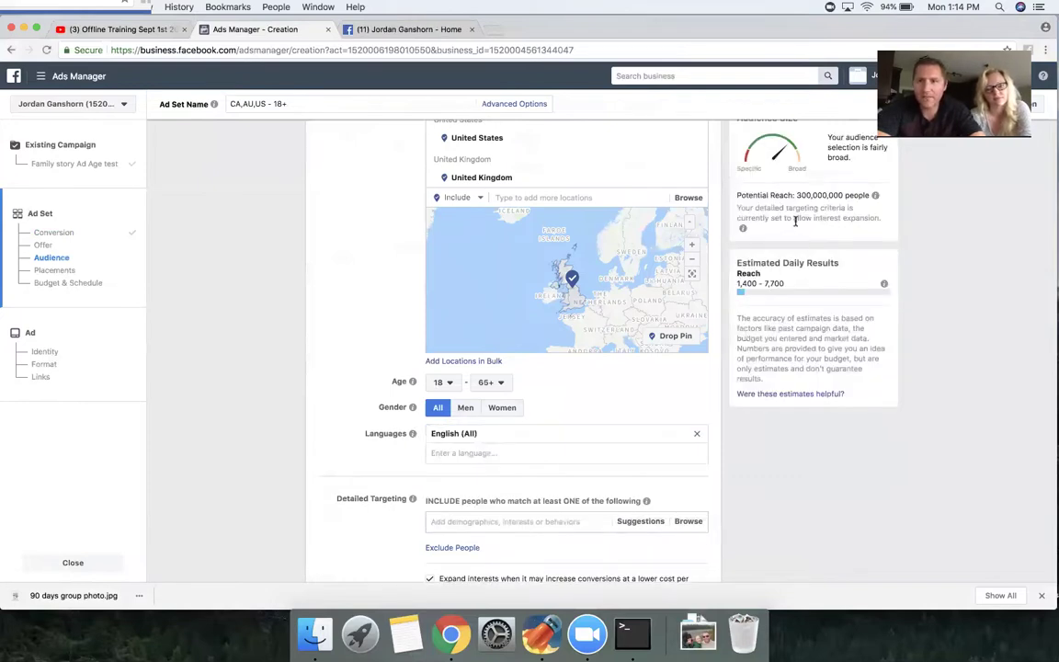
- Set the maximum age of the ad set's audience to 35
scroll(909, 247, up, 10)
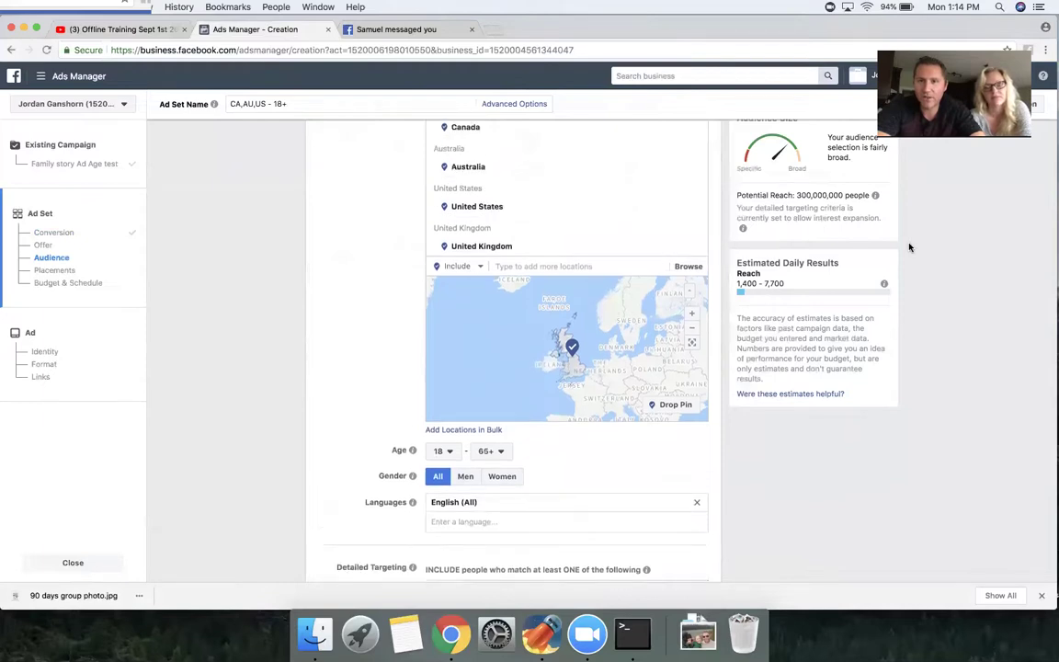
scroll(909, 246, up, 3)
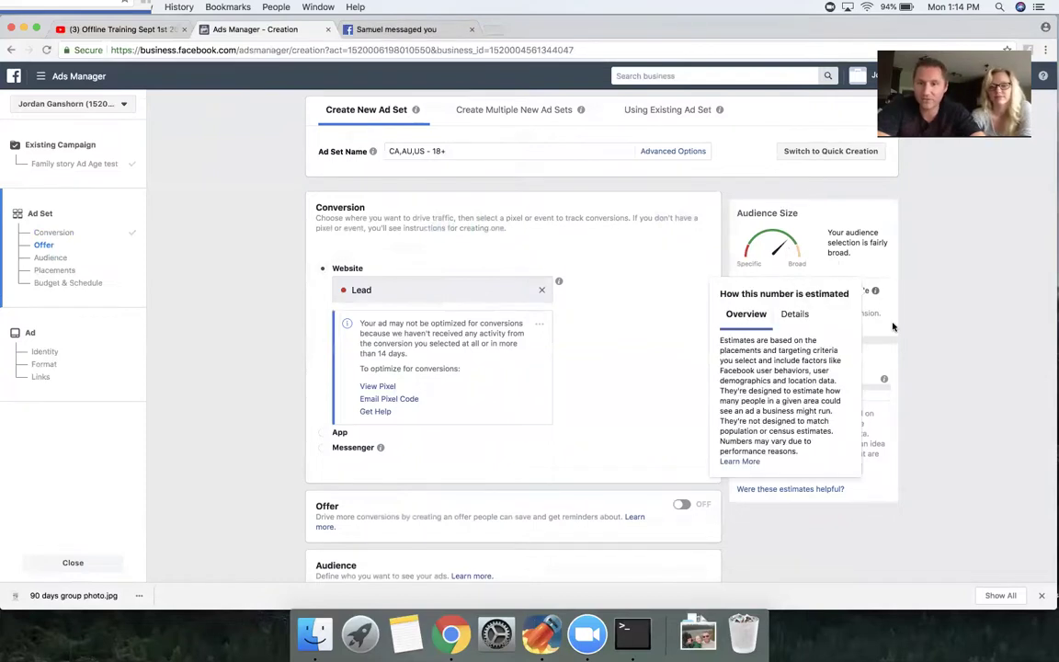
scroll(917, 384, down, 5)
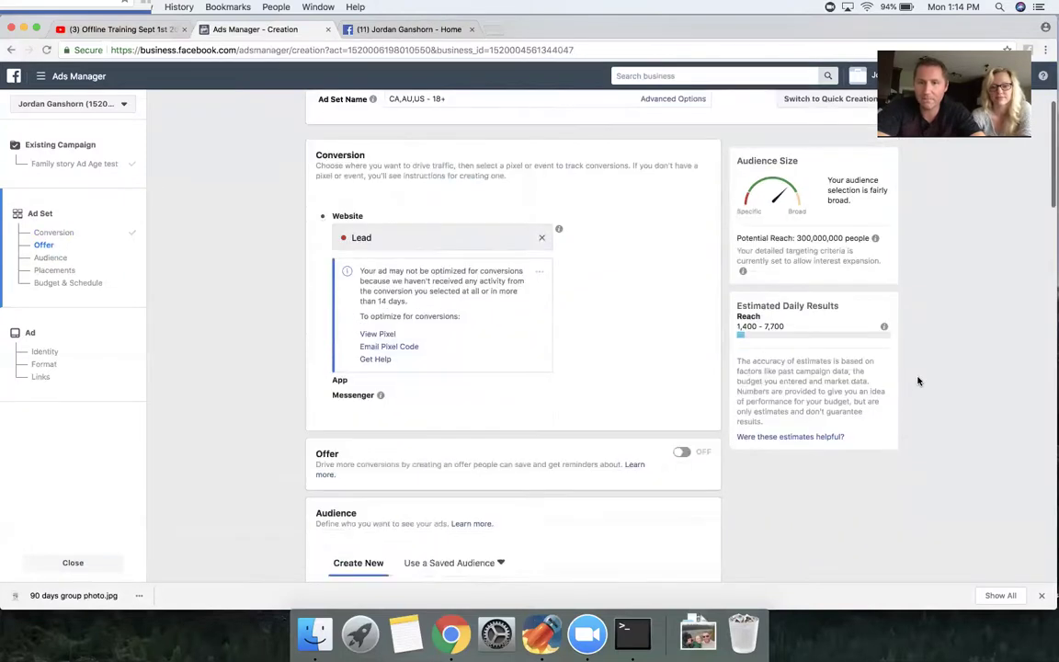
scroll(918, 378, down, 5)
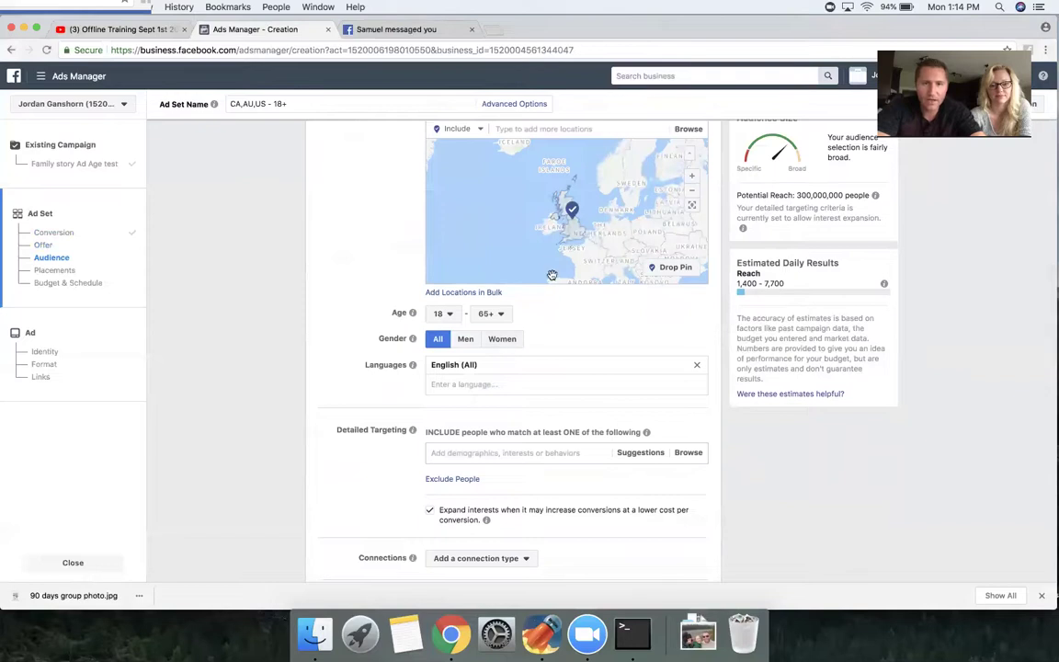
click(502, 314)
scroll(497, 381, up, 5)
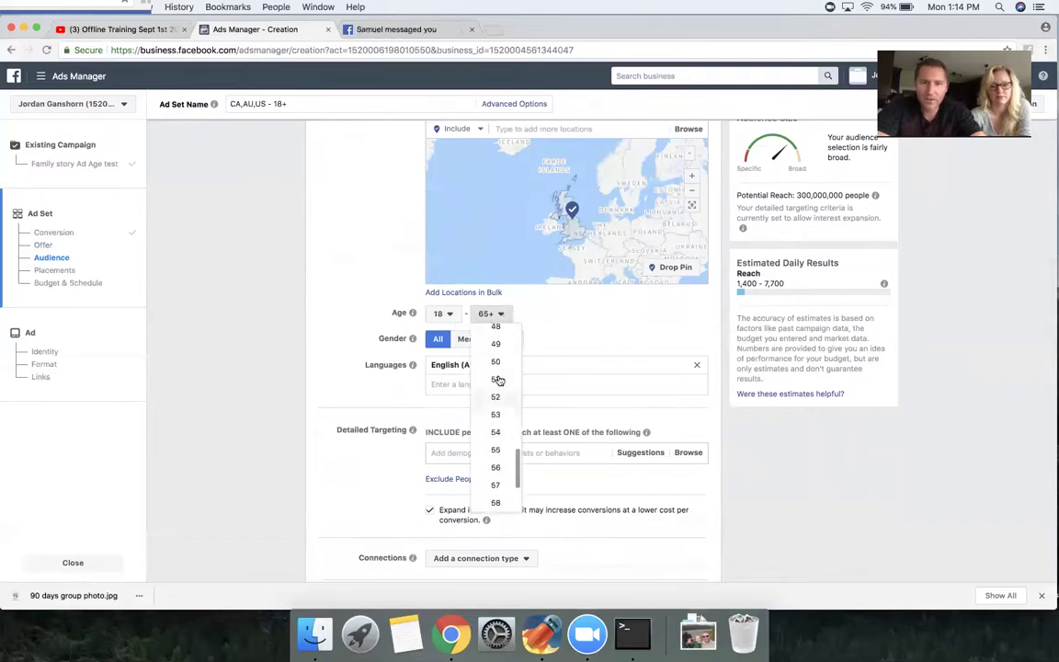
scroll(497, 380, up, 3)
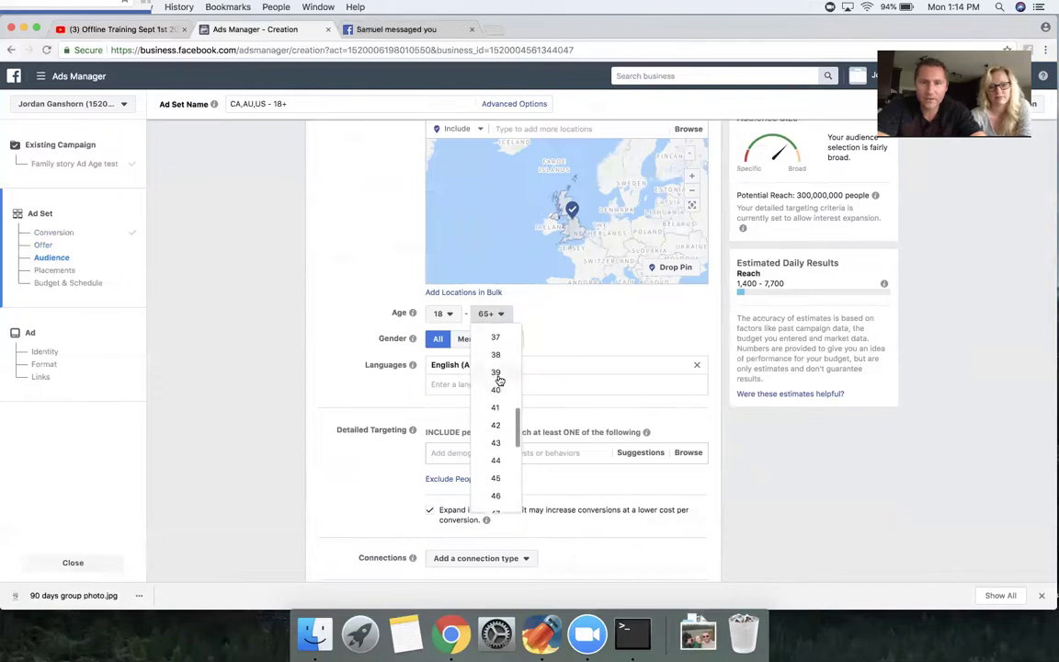
scroll(498, 386, up, 1)
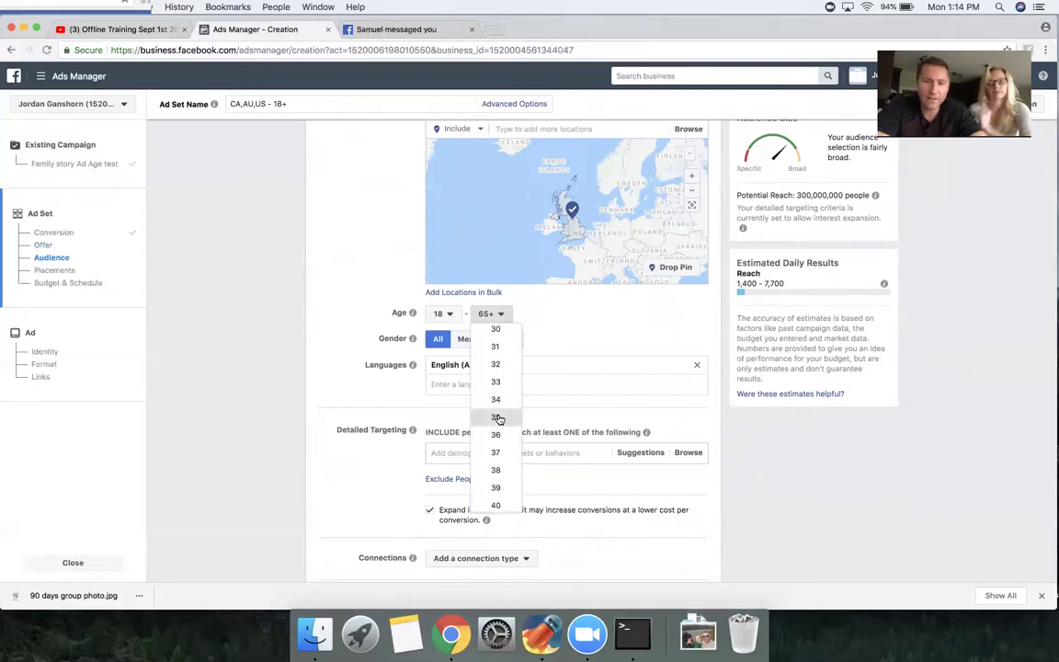
click(498, 419)
- Set the audience's minimum age to 25 and limit the gender to Men
click(455, 320)
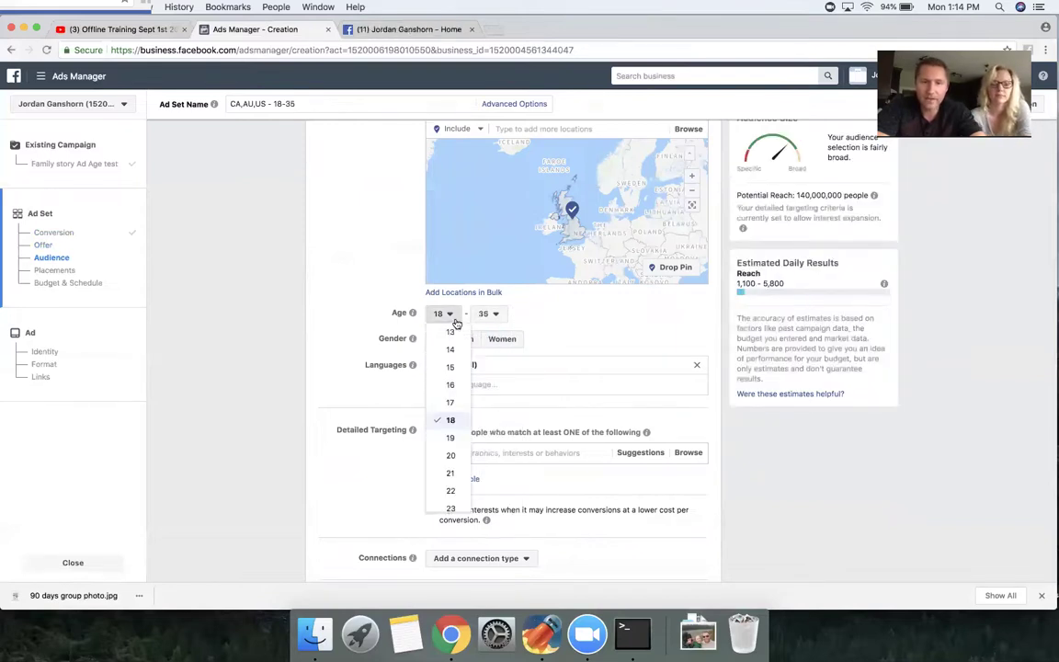
scroll(450, 482, down, 3)
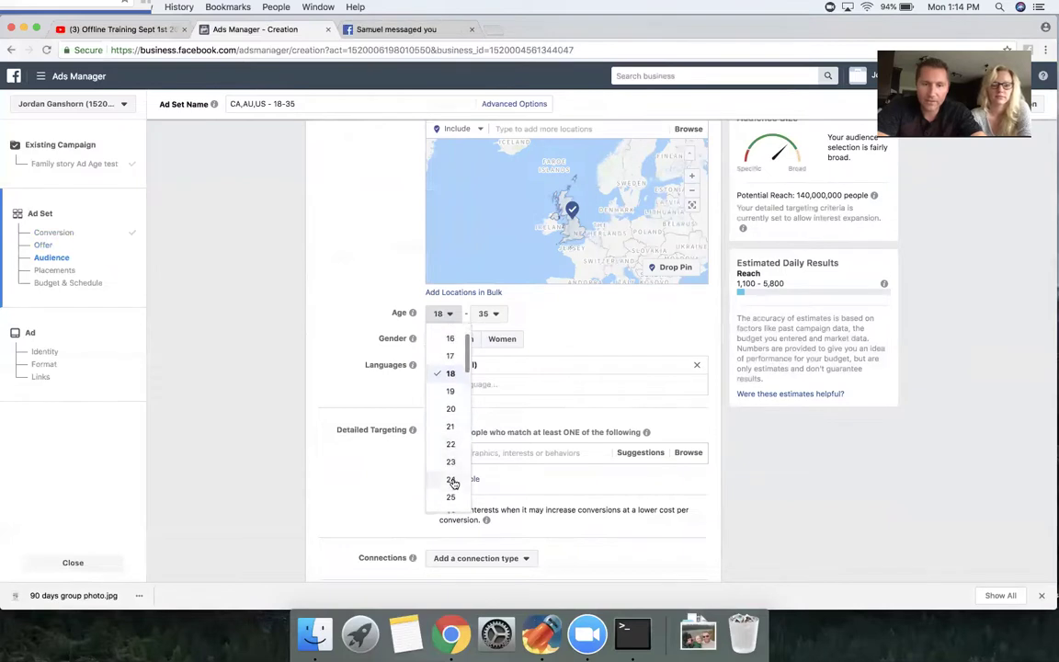
click(453, 497)
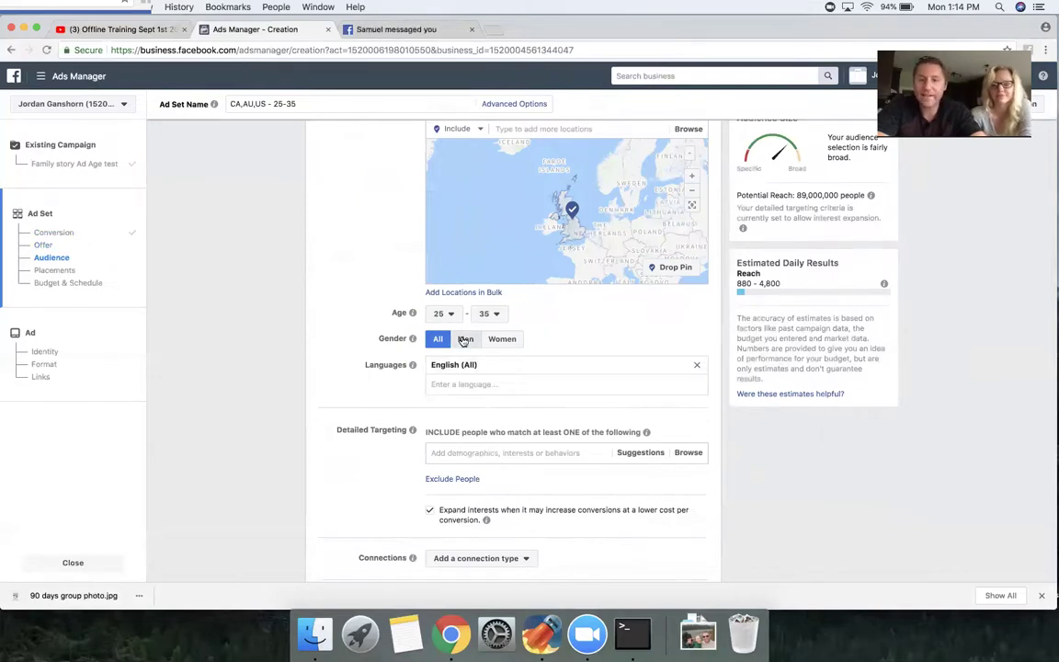
click(465, 339)
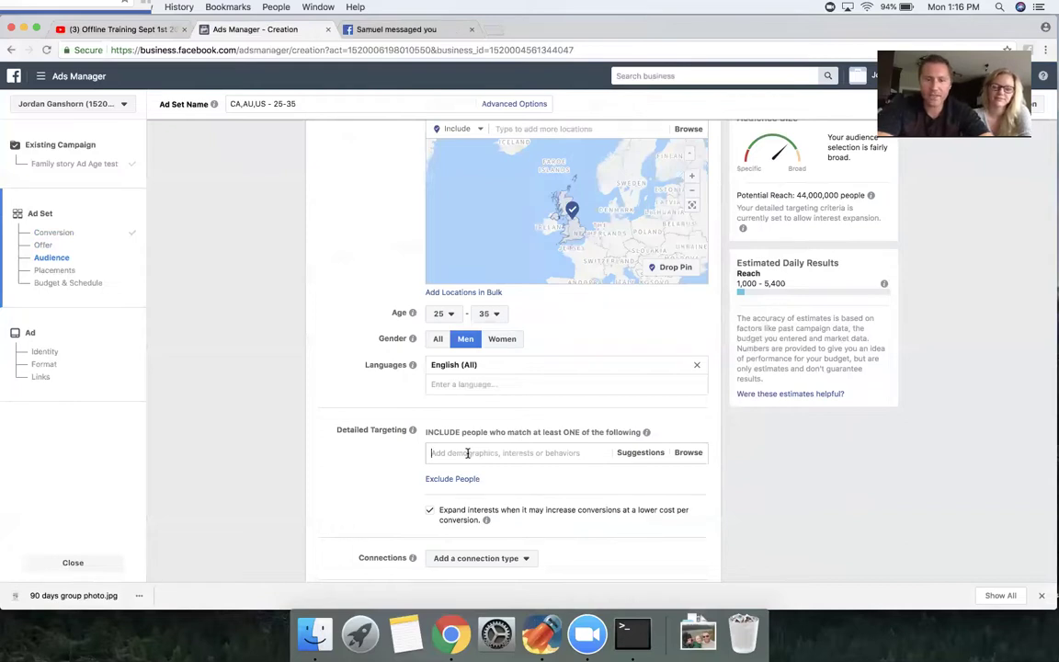
text(nurse)
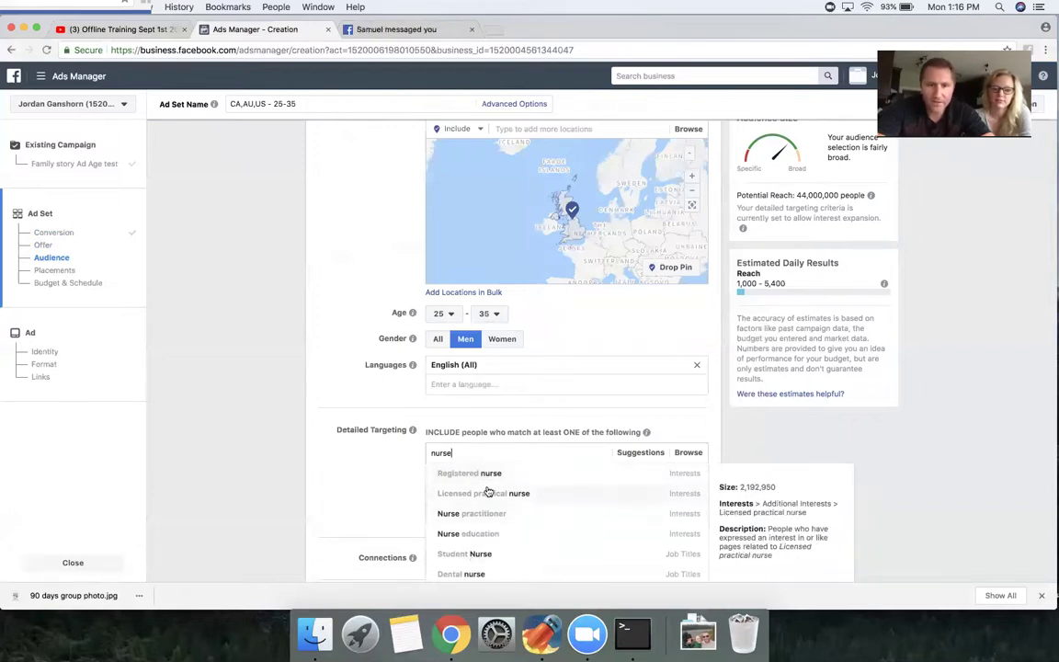
key(BackSpace)
key(BackSpace)
key(BackSpace)
key(BackSpace)
key(BackSpace)
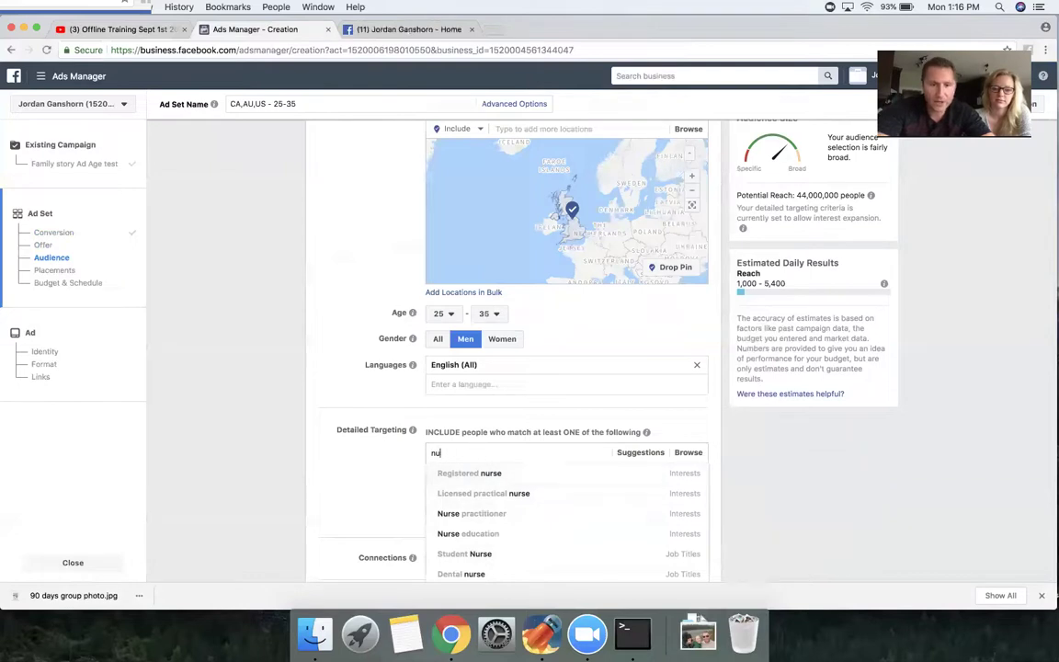
- Add the interests Hunting and Bowhunting to the audience's detailed targeting
text(hunting)
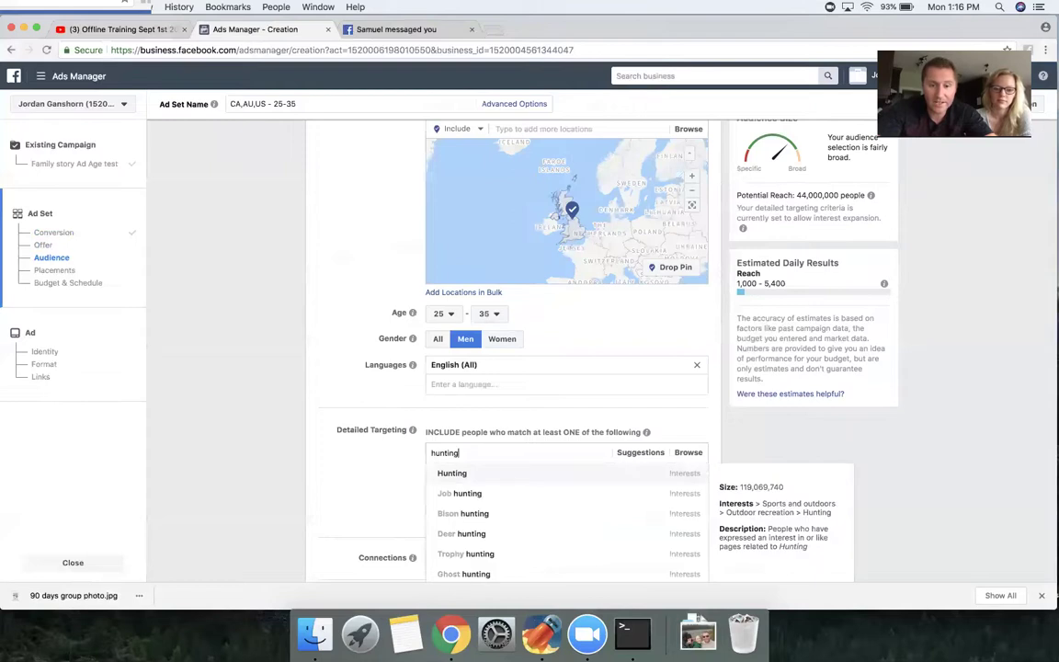
scroll(402, 503, down, 3)
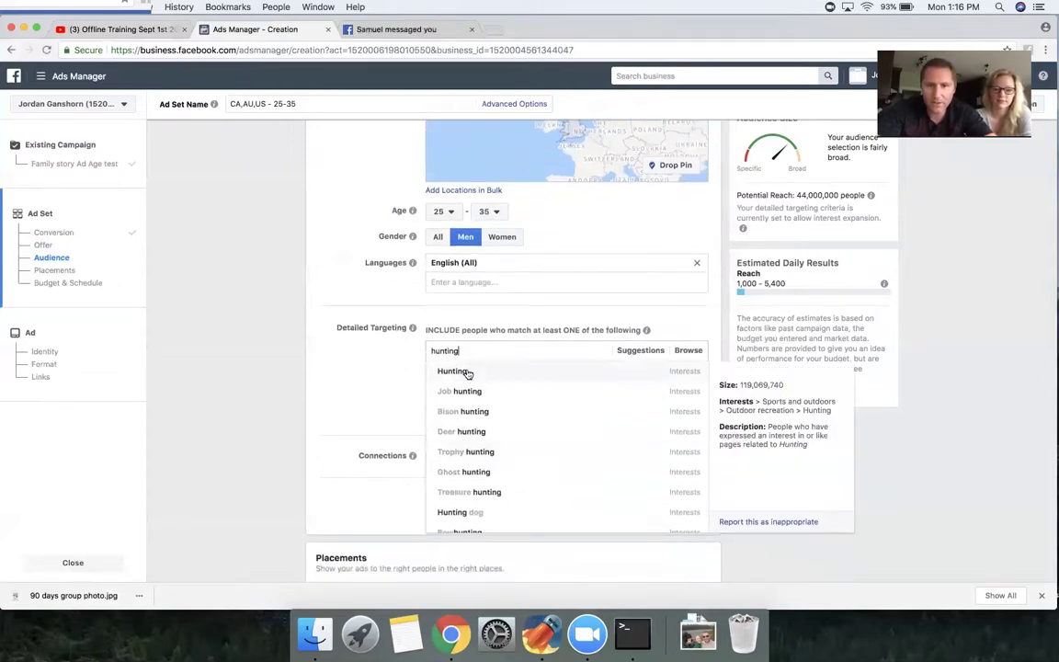
click(467, 372)
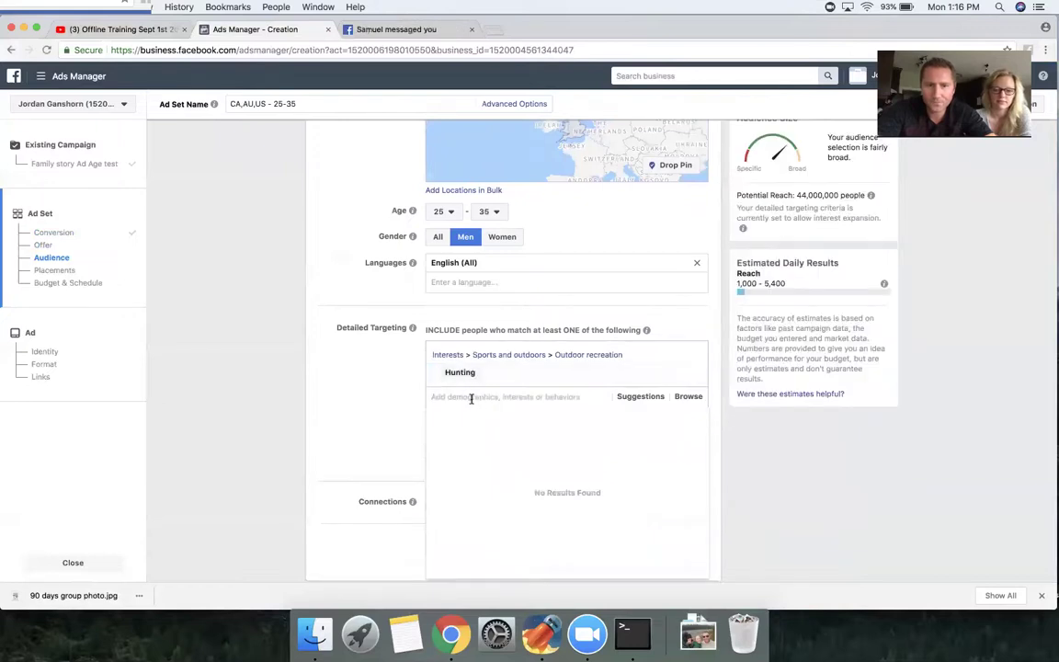
text(b)
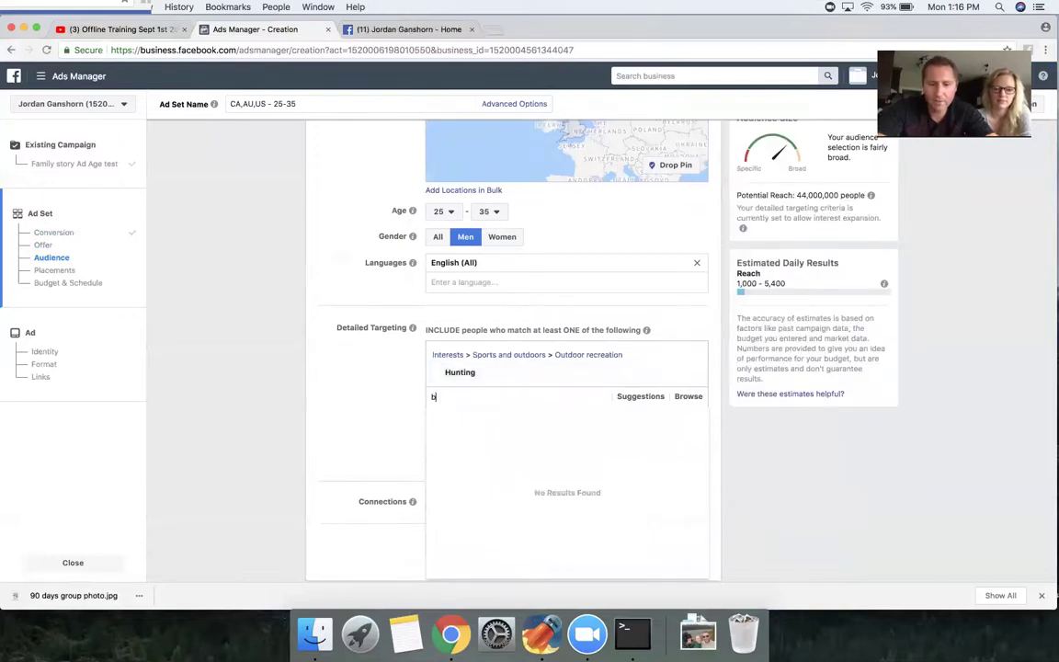
text(ow hunting)
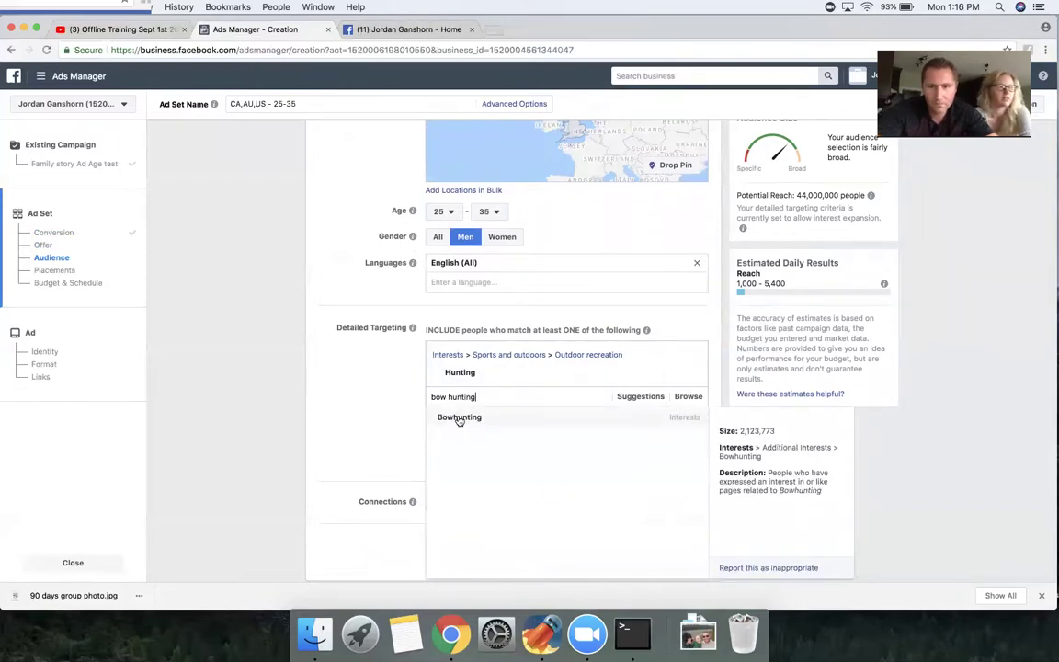
click(459, 417)
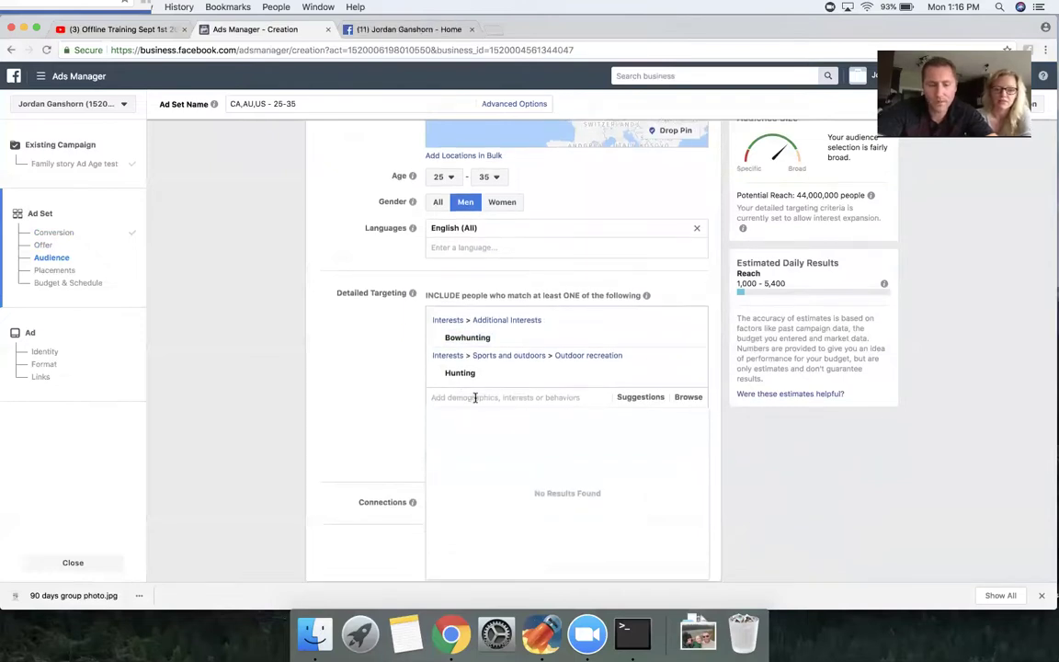
- Add the interest Realtree Outdoors to the detailed targeting and close the list of suggestions
text(realtree)
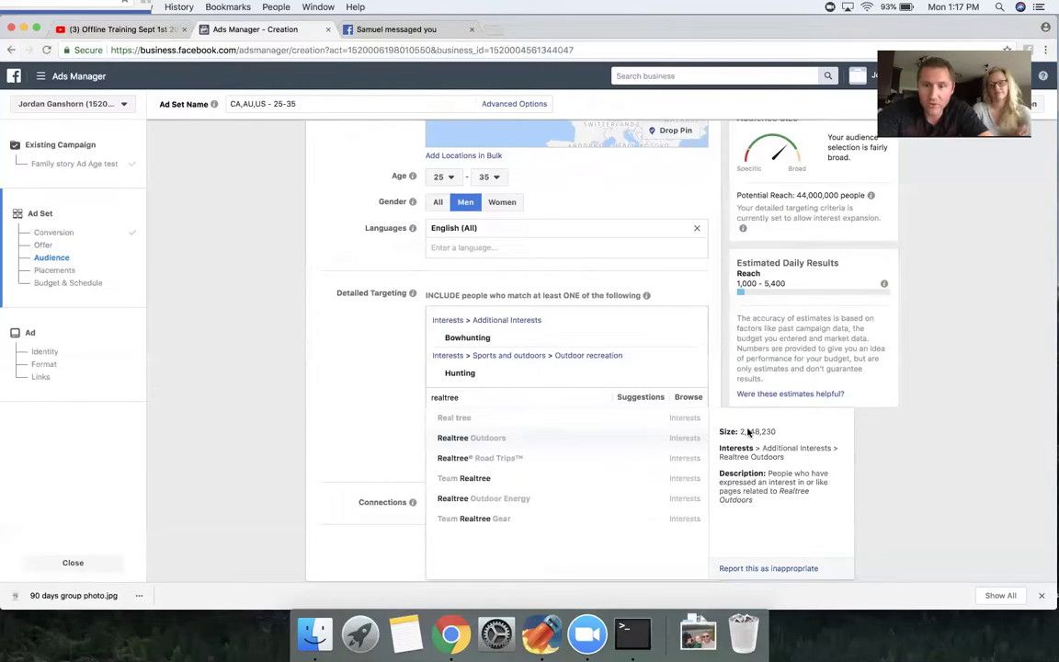
click(570, 442)
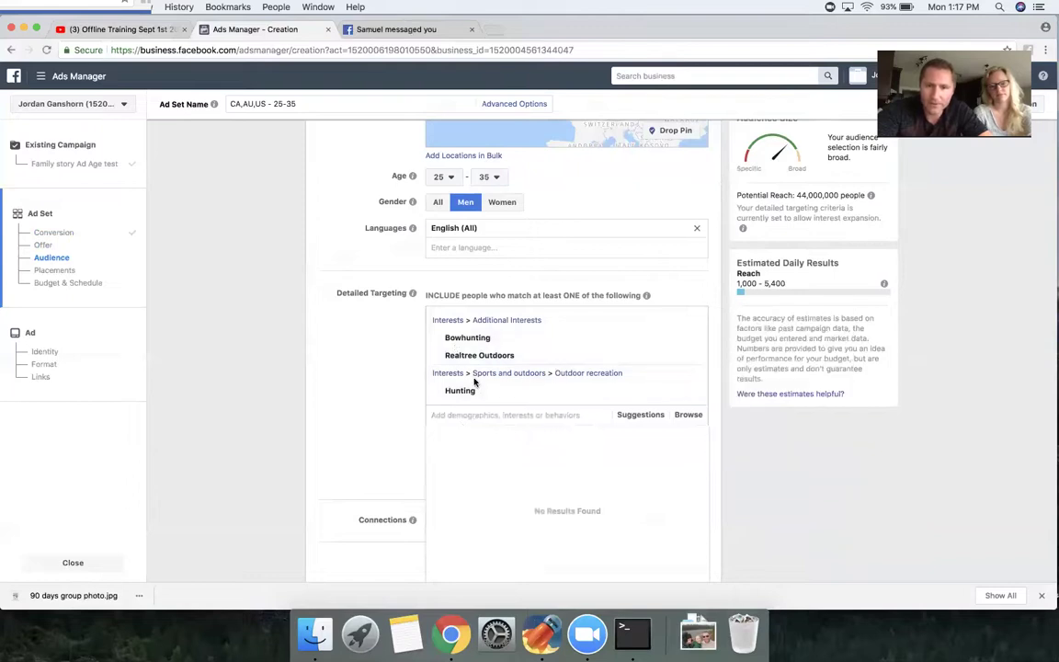
mouse_move(480, 360)
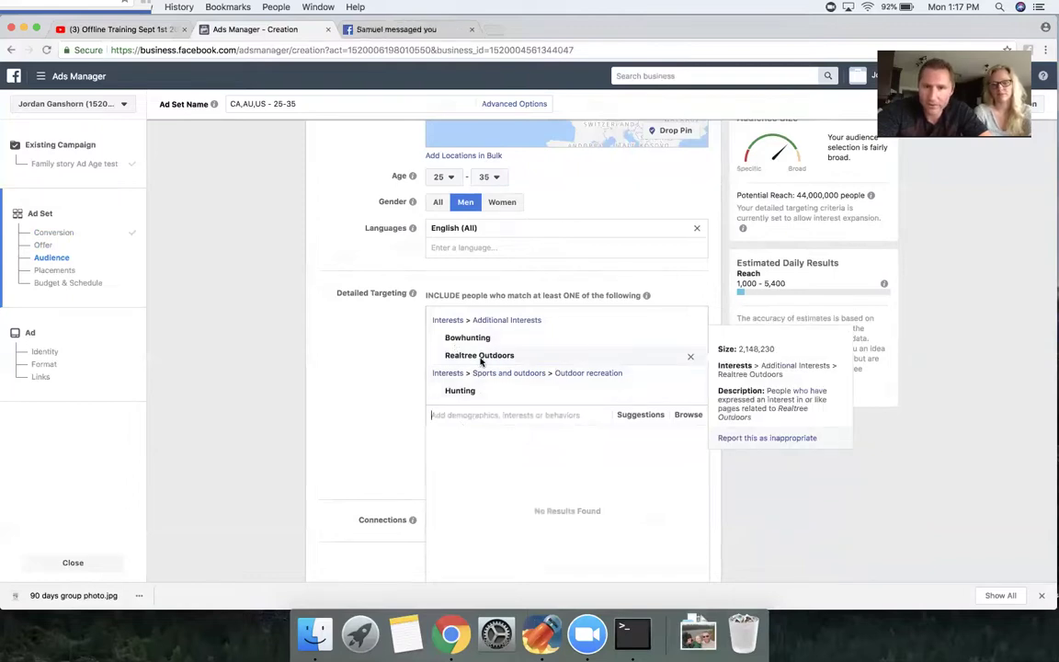
mouse_move(479, 338)
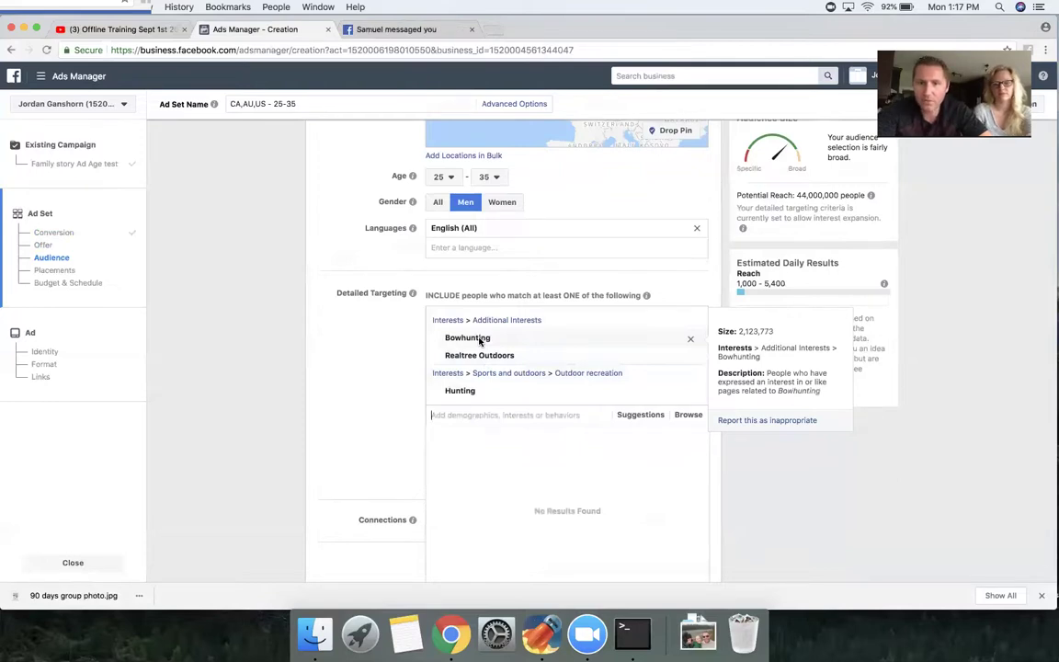
mouse_move(465, 394)
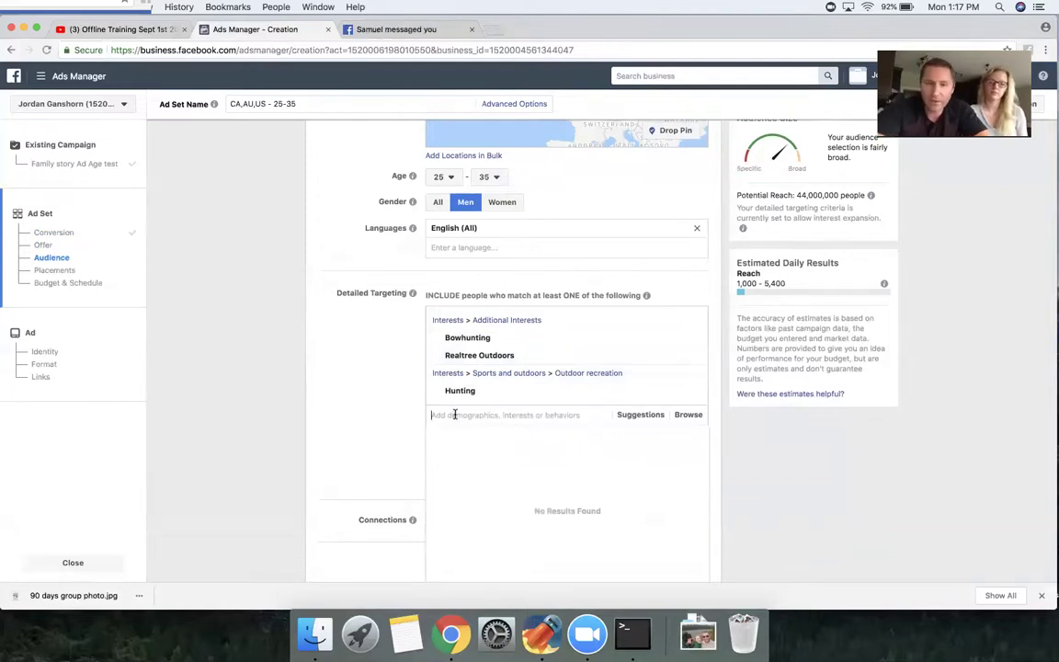
right_click(405, 381)
click(367, 373)
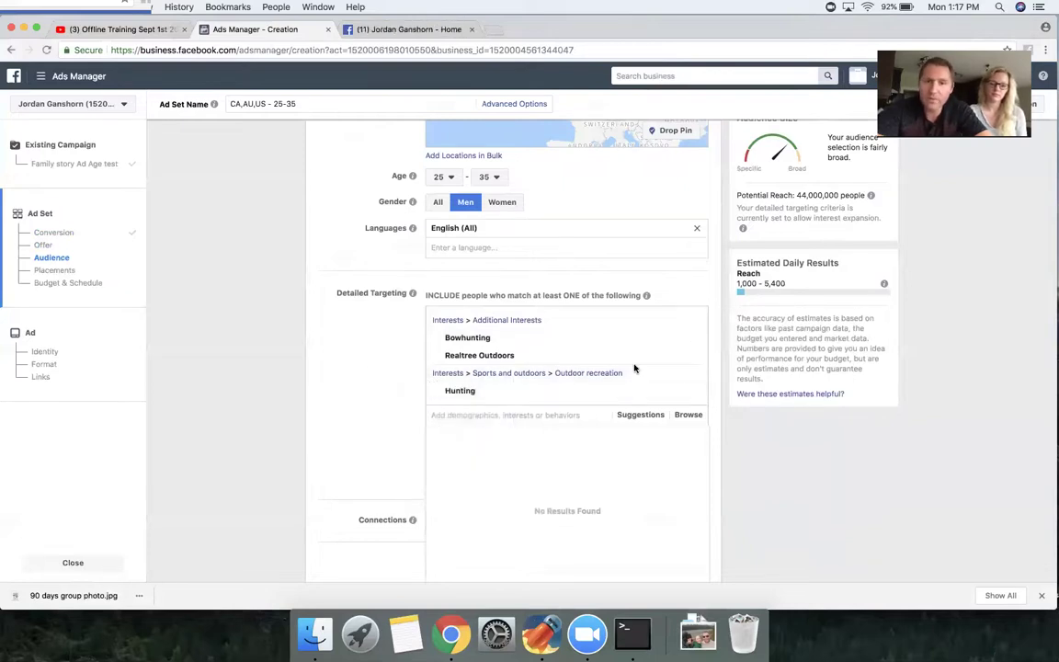
click(355, 414)
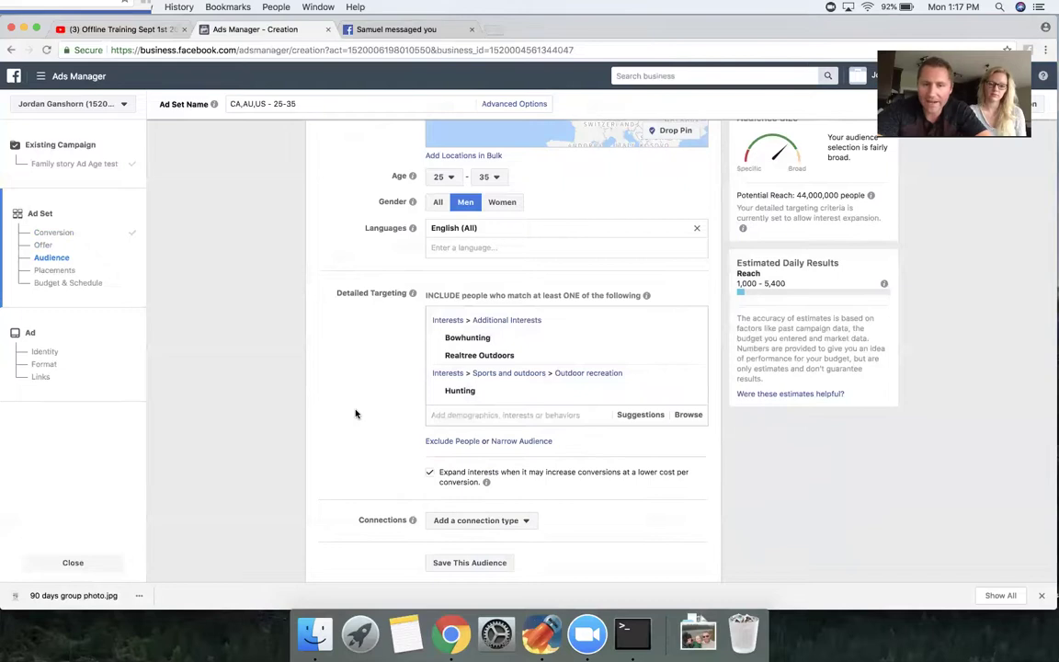
- Add a Facebook Pages connection that excludes people who like your Page
scroll(356, 413, down, 3)
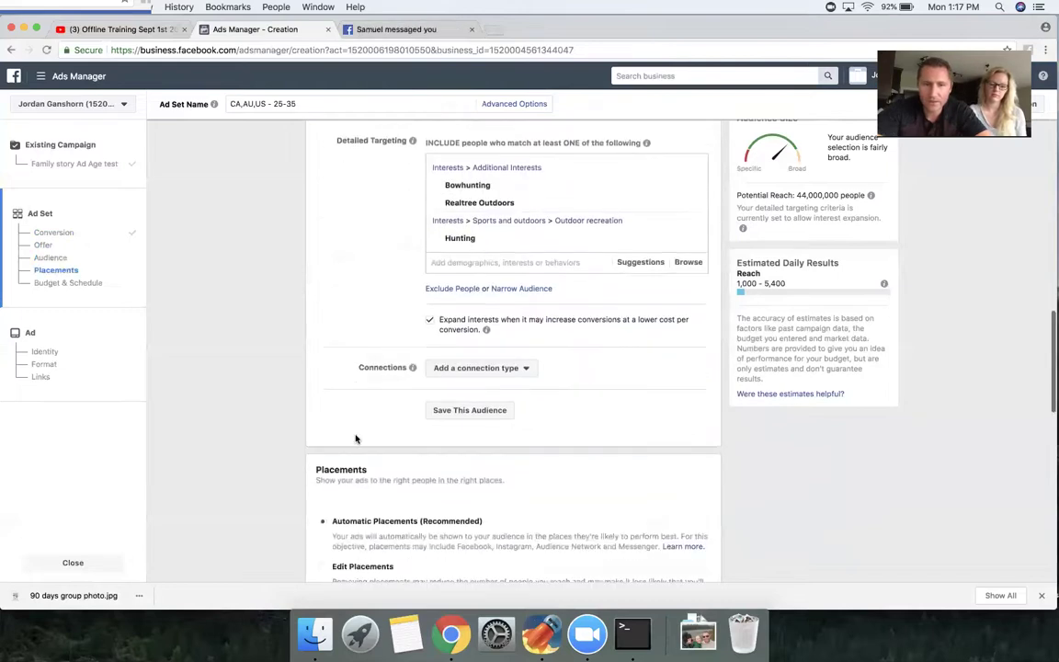
scroll(356, 438, down, 2)
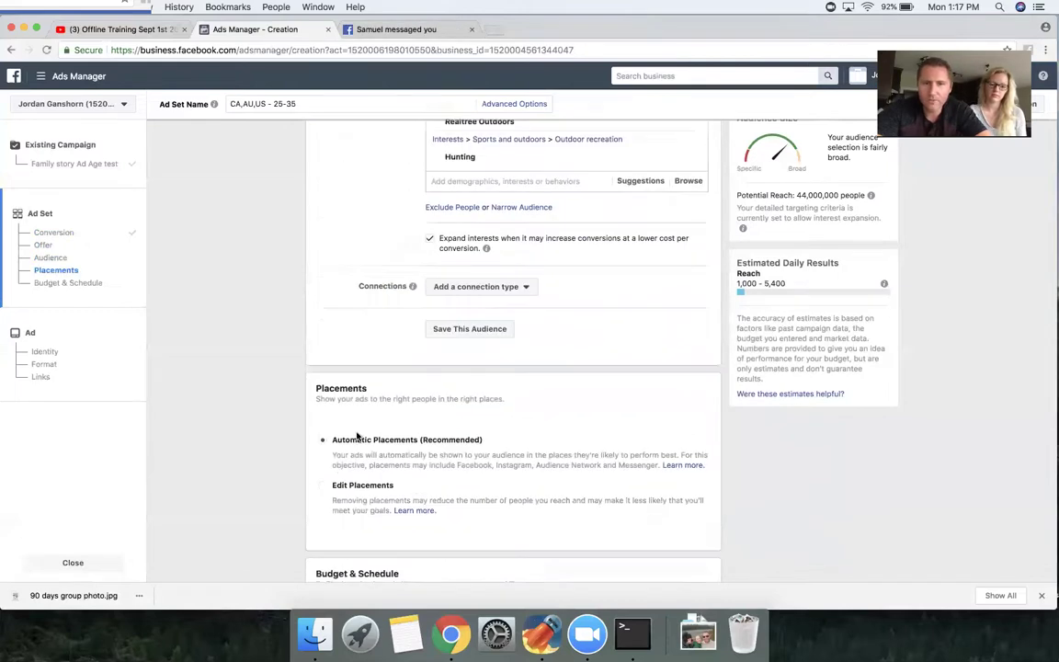
click(527, 287)
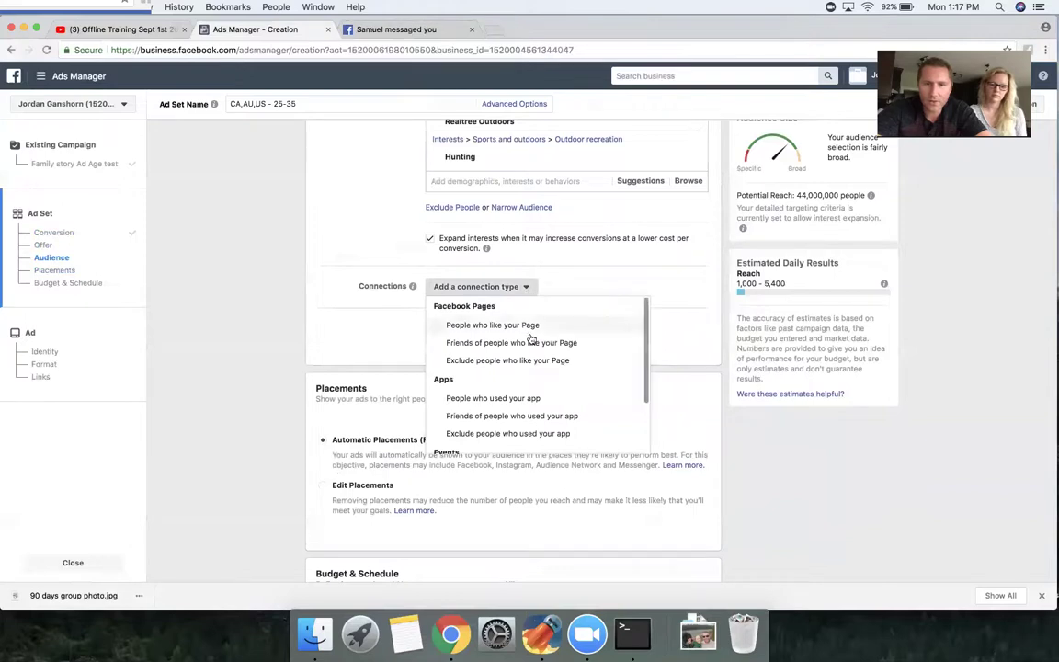
click(518, 360)
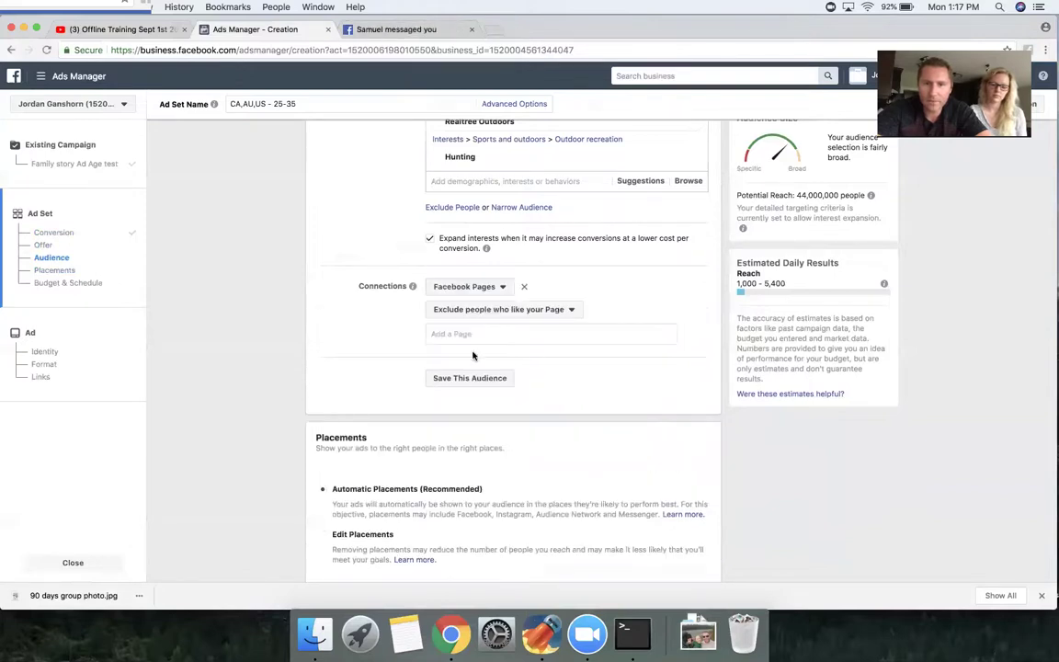
- Keep the budget type as Daily Budget and set the ad set's daily budget to $5.00
scroll(337, 404, down, 4)
scroll(337, 404, down, 5)
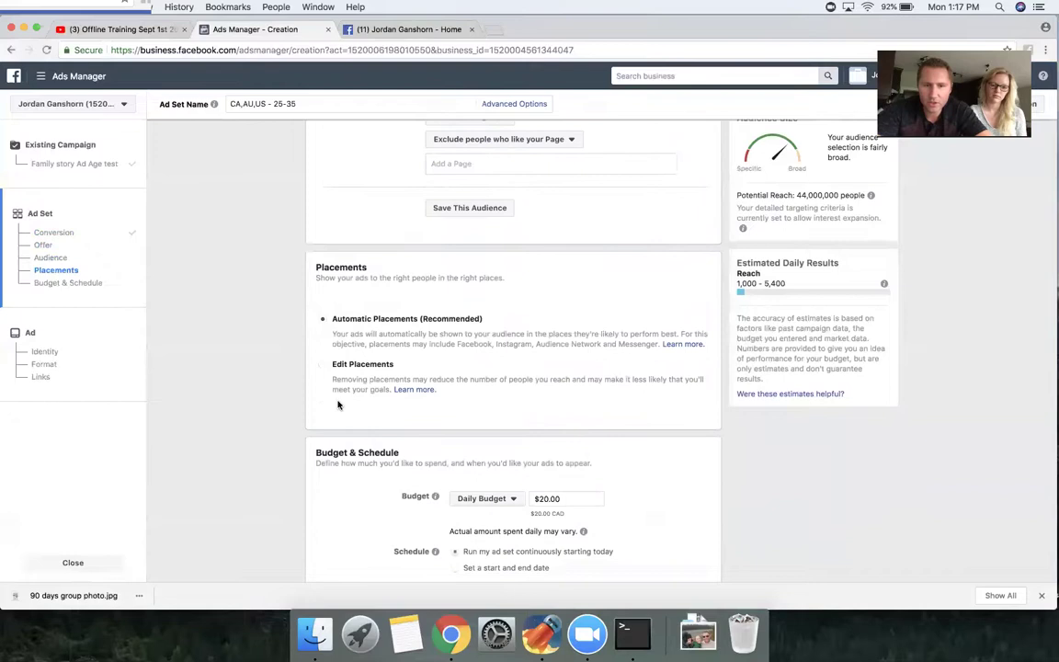
scroll(337, 404, down, 4)
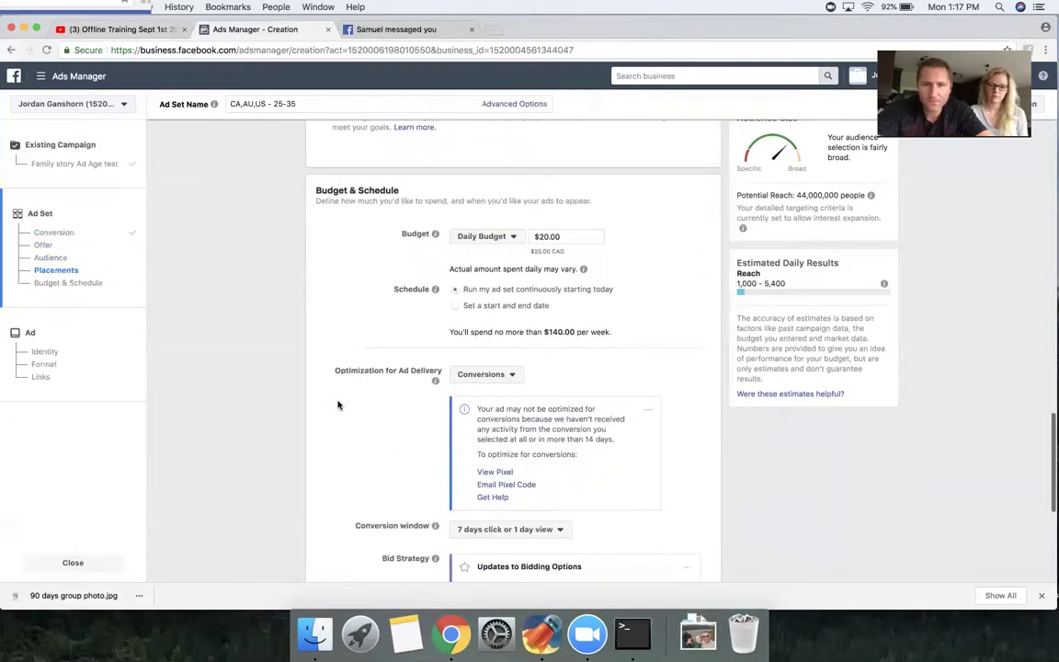
scroll(521, 264, up, 2)
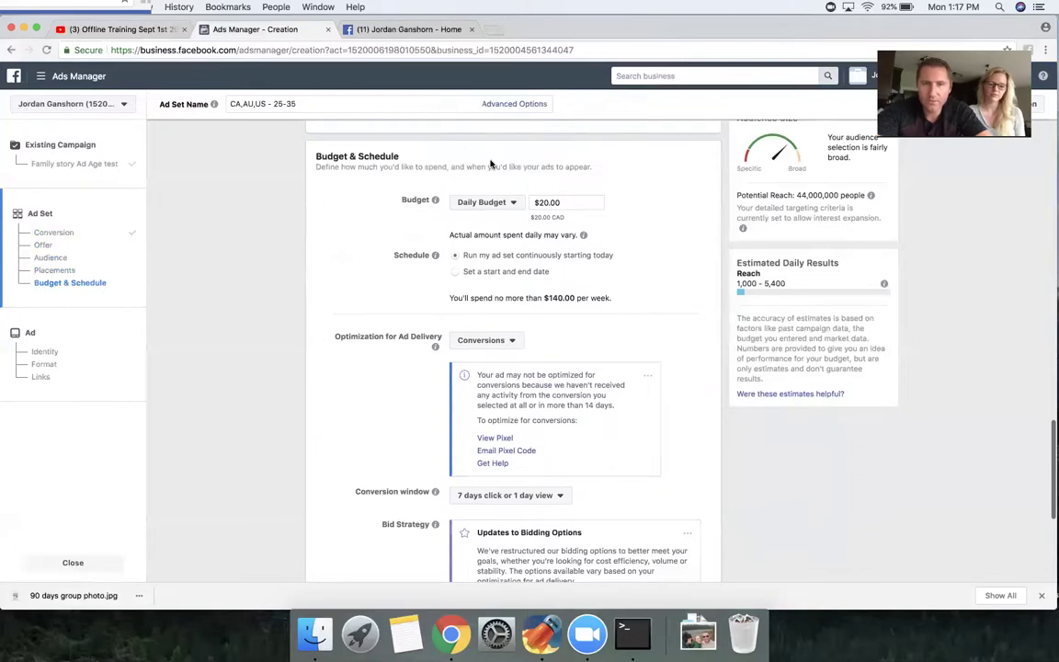
click(522, 206)
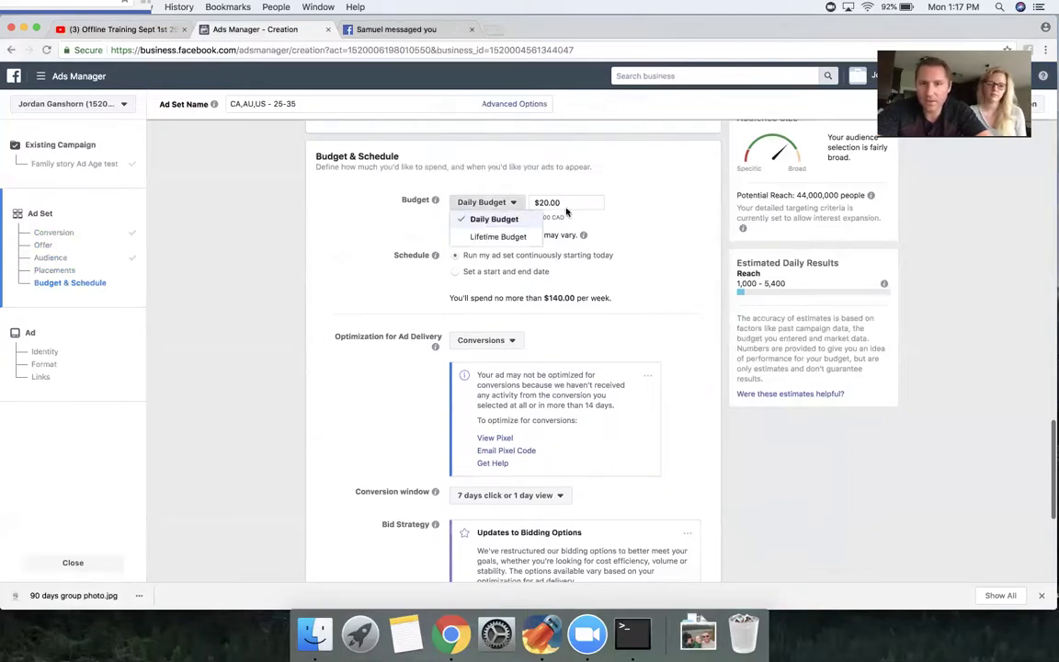
click(569, 203)
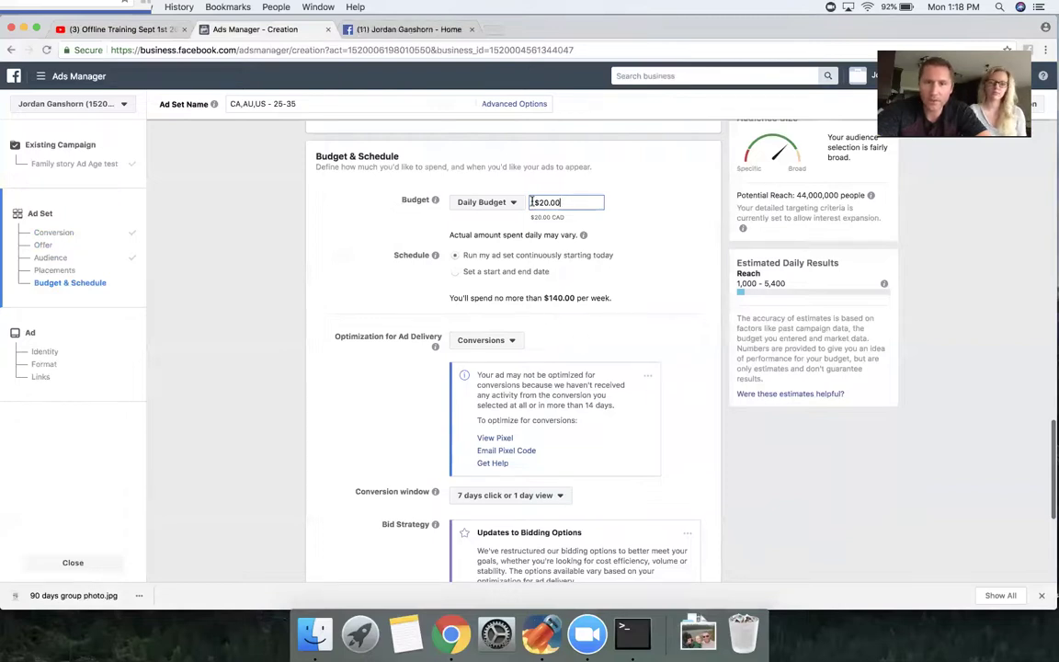
text(5)
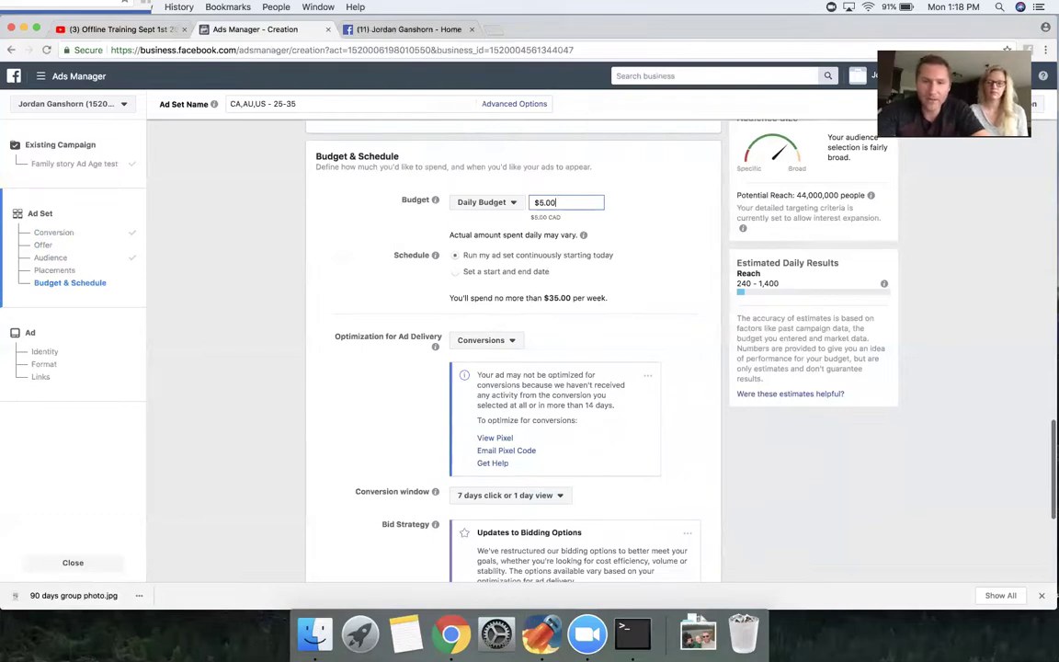
- Continue from the ad set to the ad setup, choose to use an existing post, and look over its creative and tracking options
scroll(385, 471, down, 3)
scroll(386, 471, down, 3)
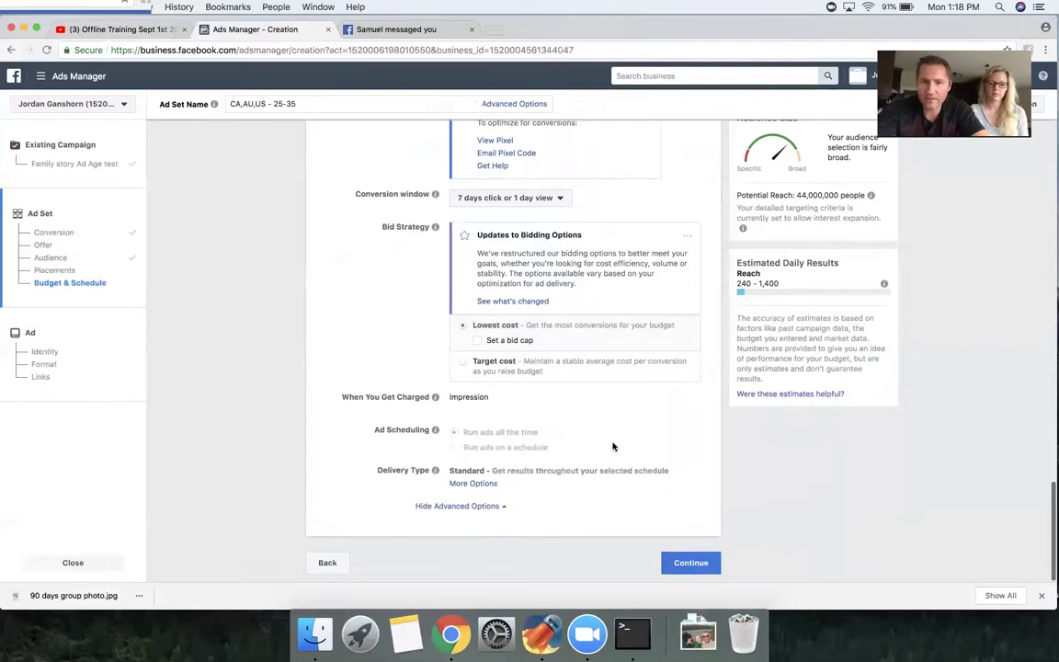
click(687, 562)
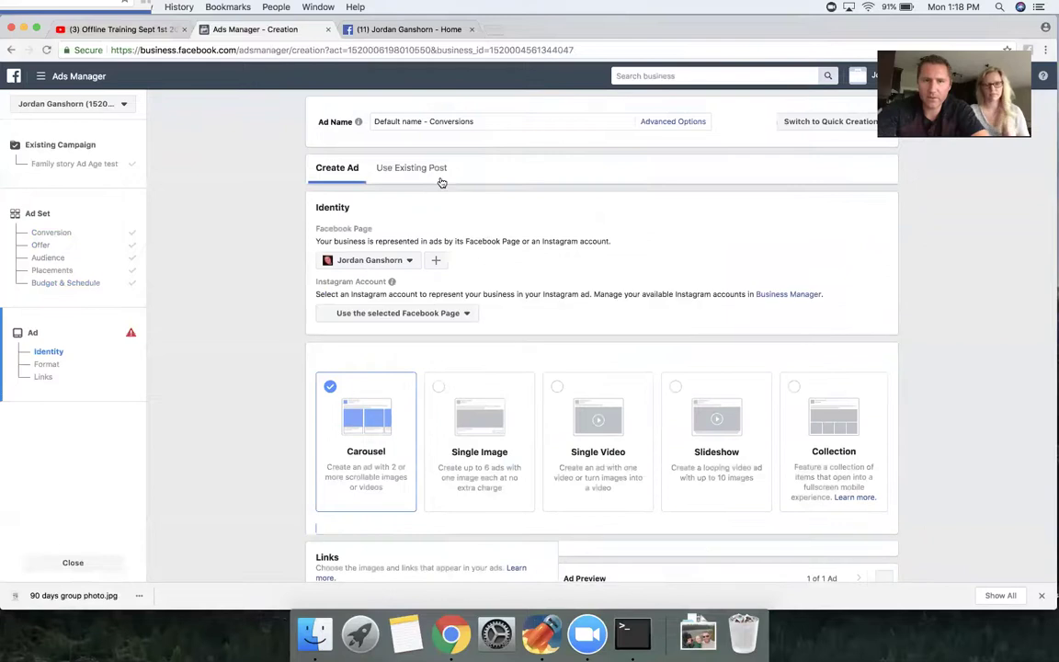
click(426, 172)
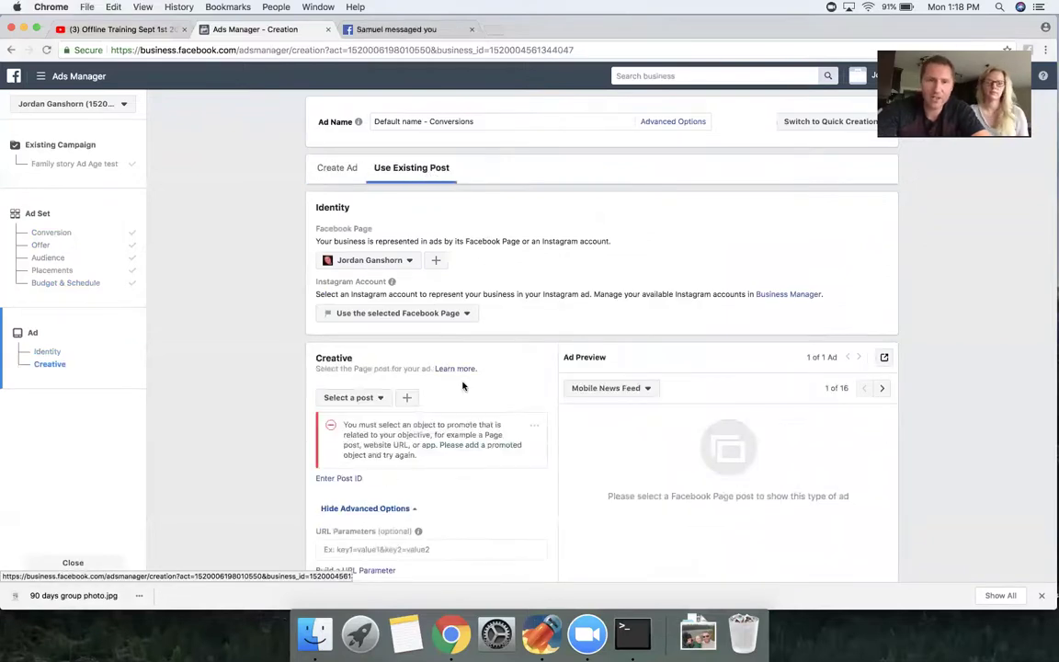
scroll(464, 386, down, 5)
scroll(462, 381, down, 3)
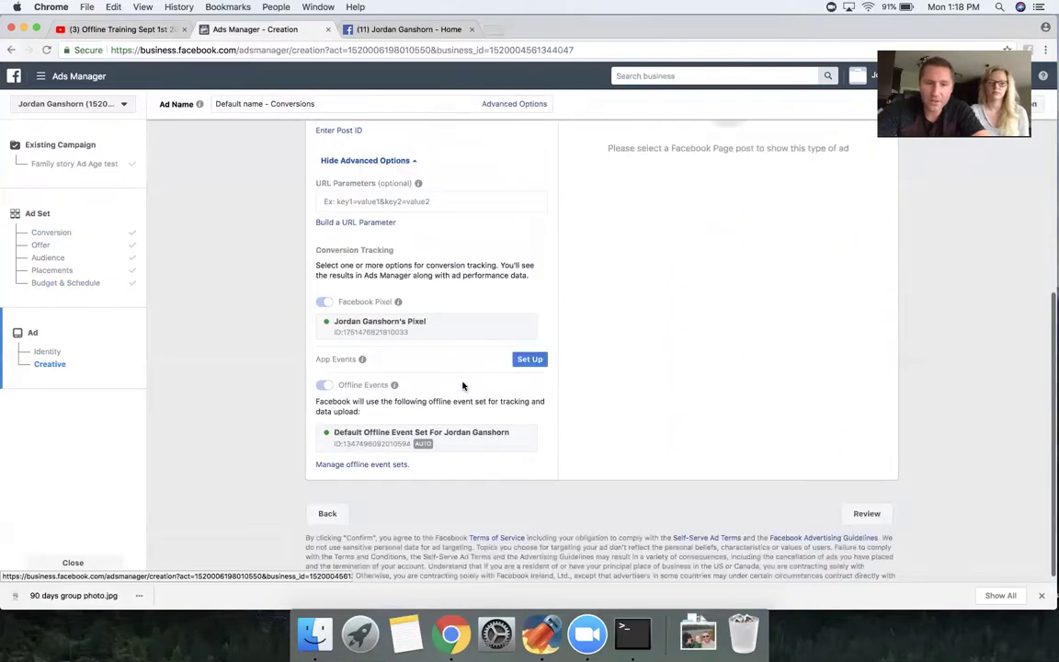
scroll(462, 381, up, 8)
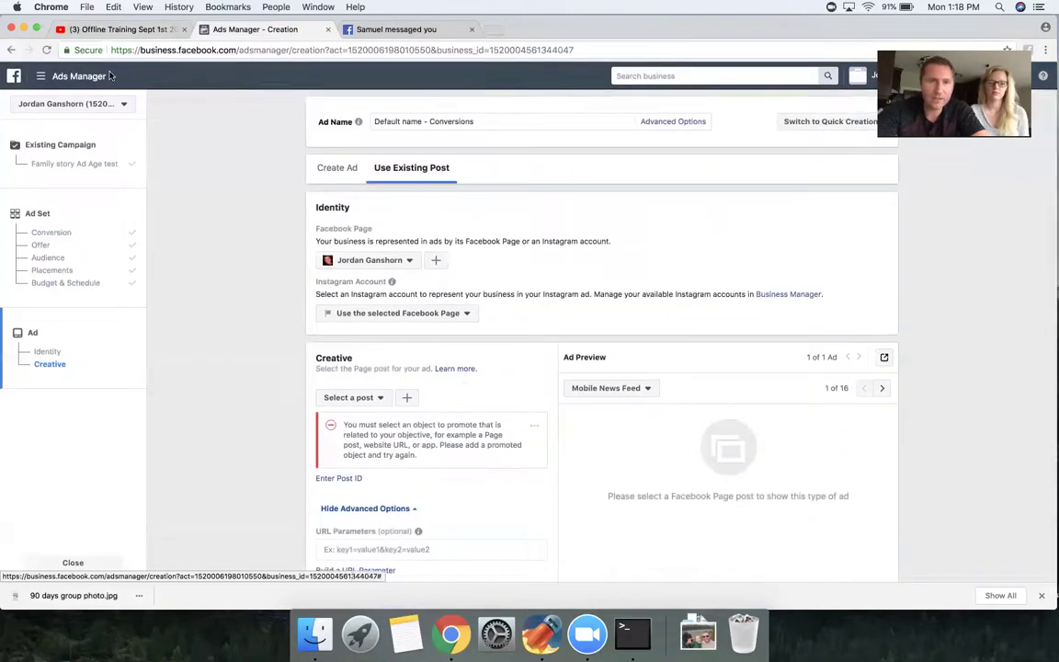
- Leave the ad setup for the campaign's ad sets and start creating a new ad set in the Family story Ad Age test campaign
click(13, 51)
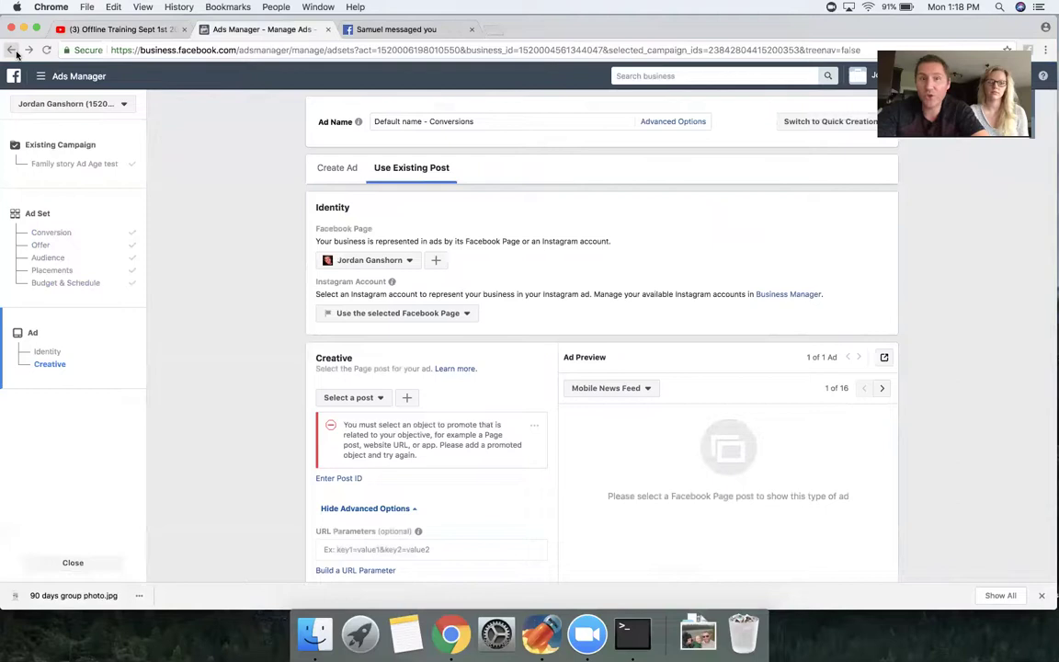
click(48, 199)
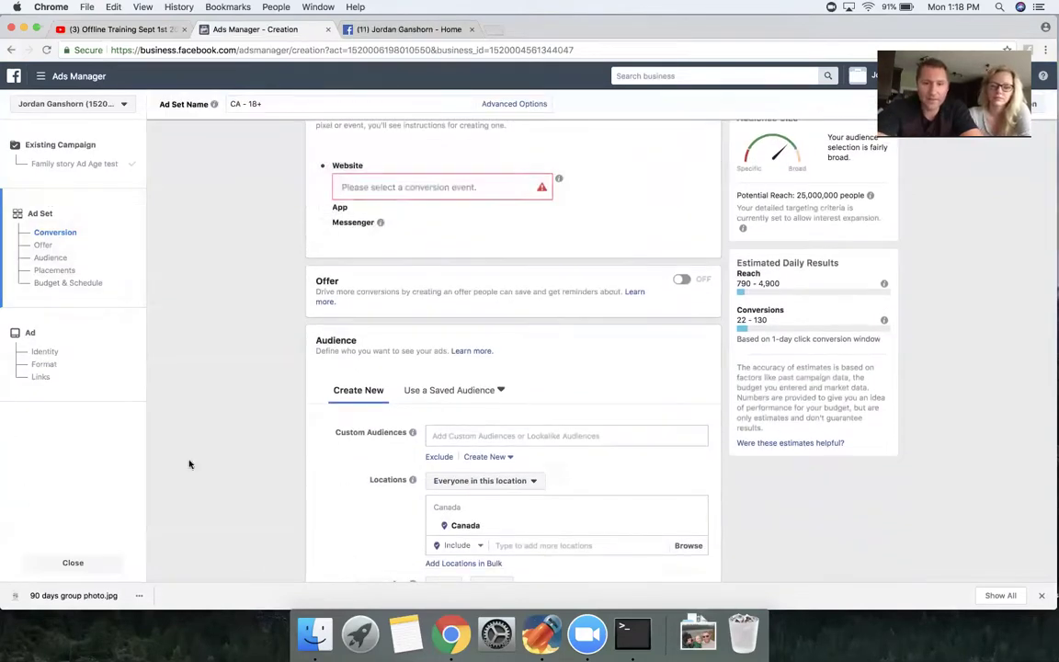
- Search the new ad set's detailed targeting for "nurse" and add the interest Registered nurse
scroll(284, 480, down, 5)
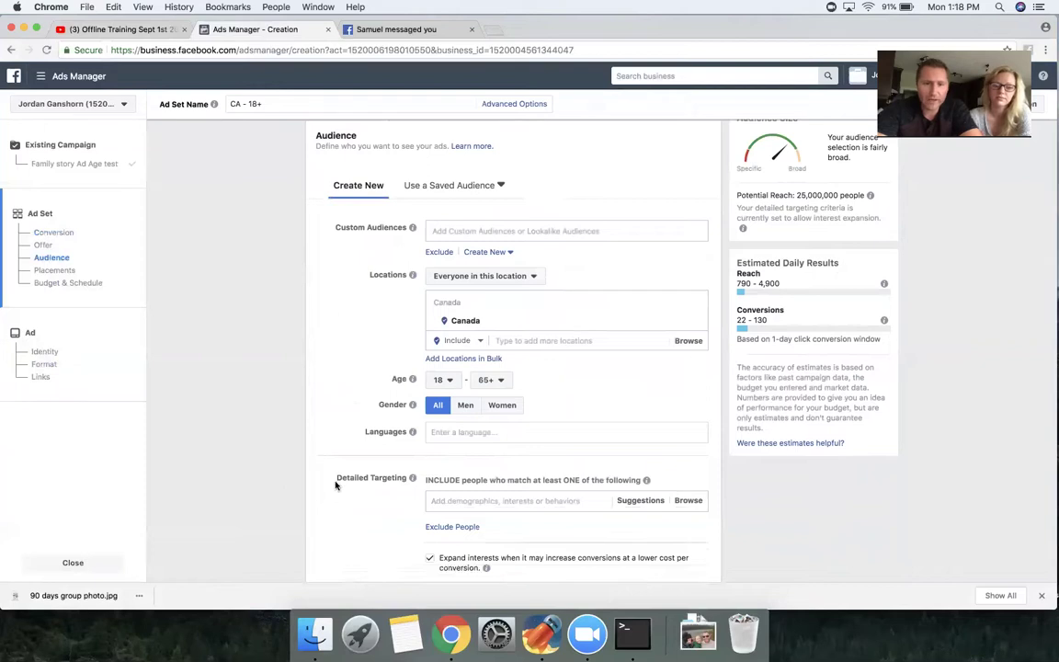
scroll(331, 469, down, 5)
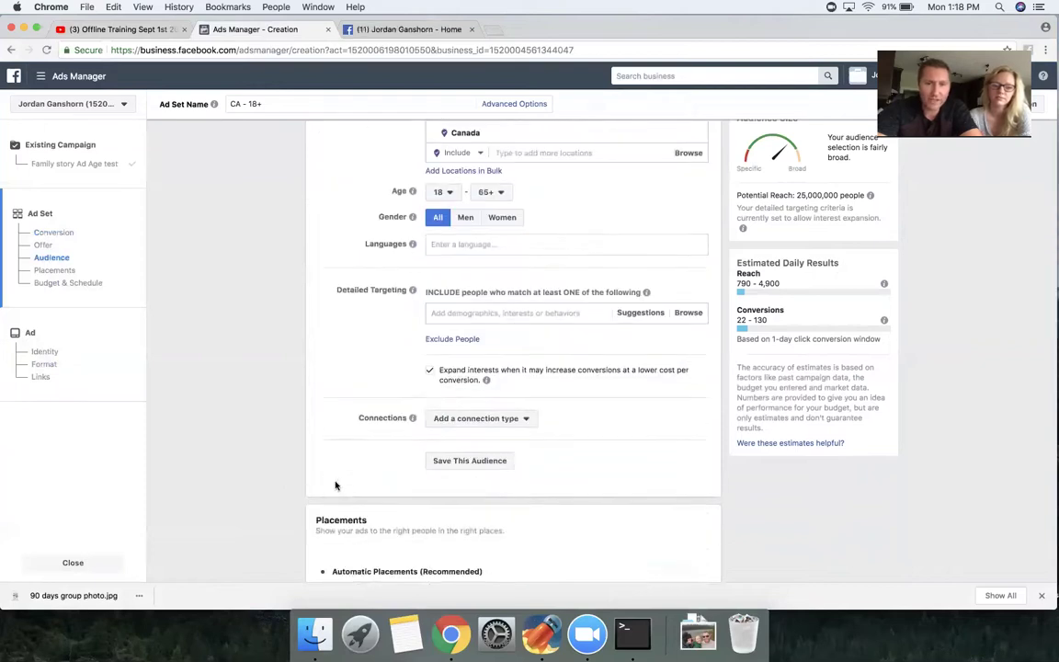
click(453, 304)
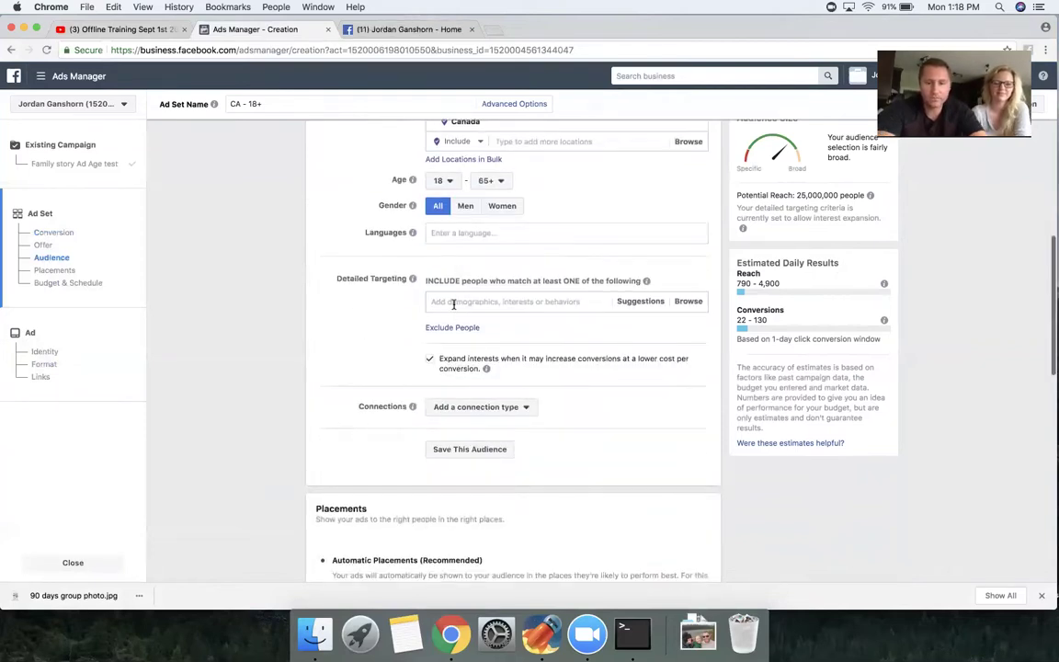
text(nurse)
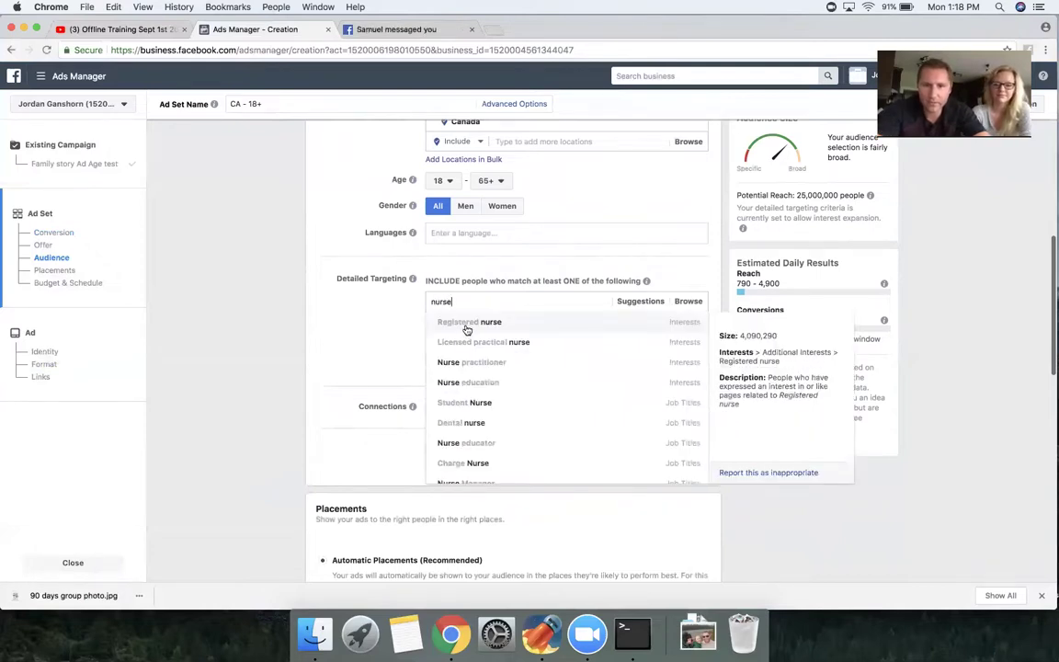
click(466, 323)
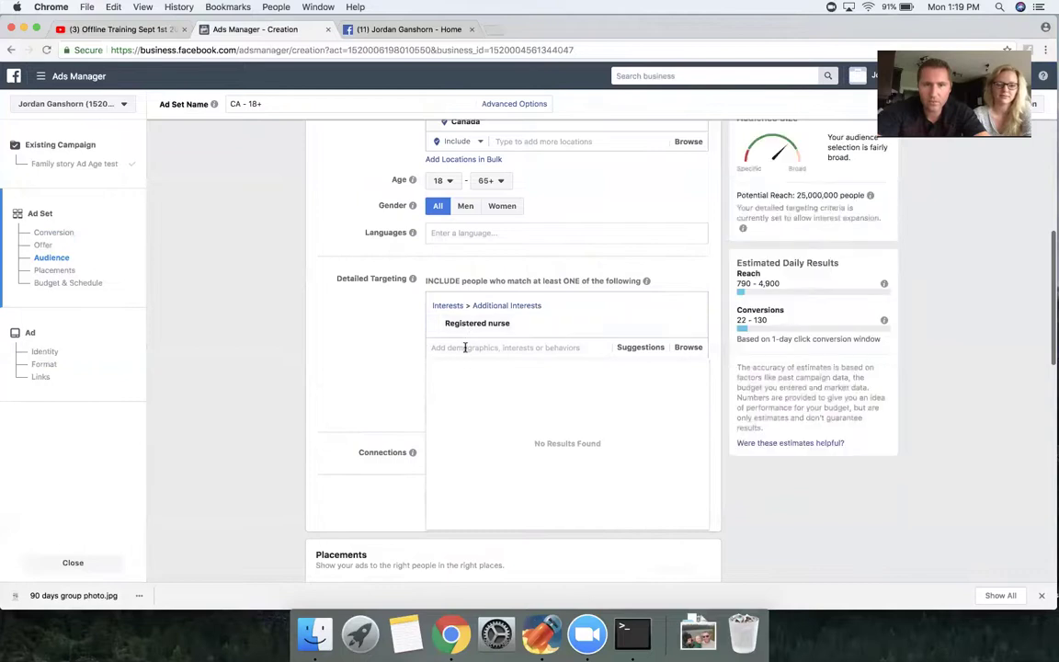
- Search the detailed targeting for "healthcare" and add the interest Private healthcare
text(hea)
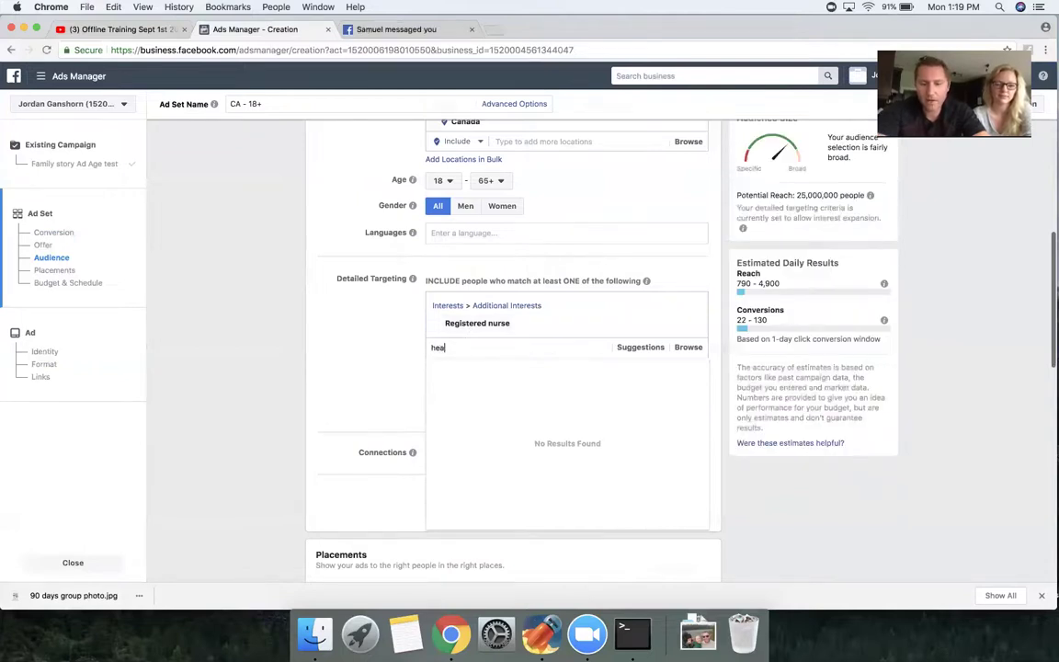
text(lthcar)
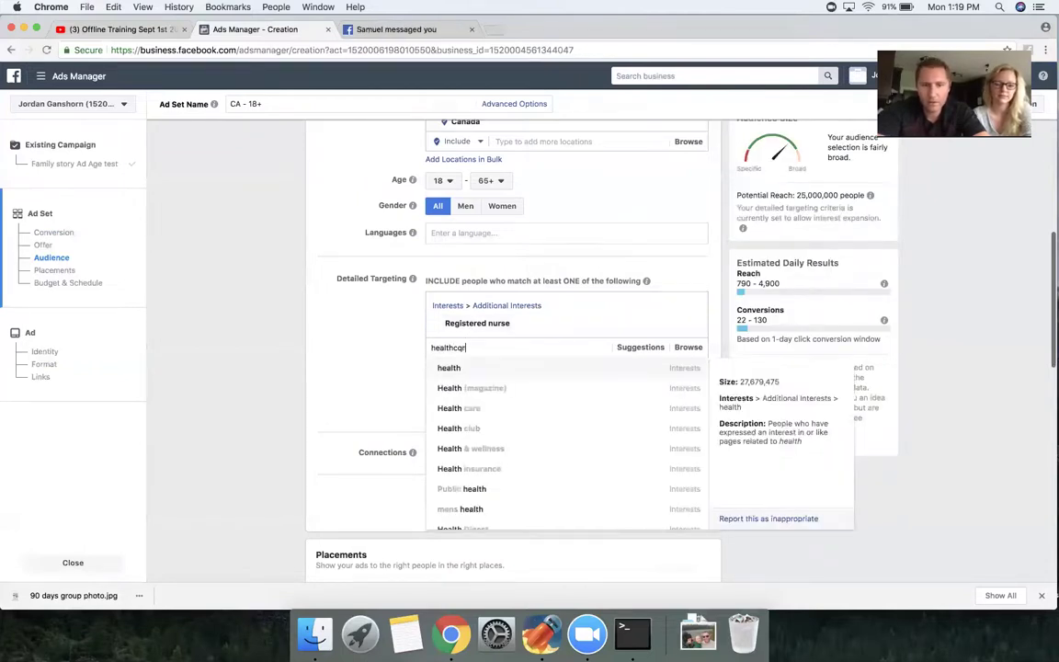
text(qre)
key(BackSpace)
key(BackSpace)
text(a)
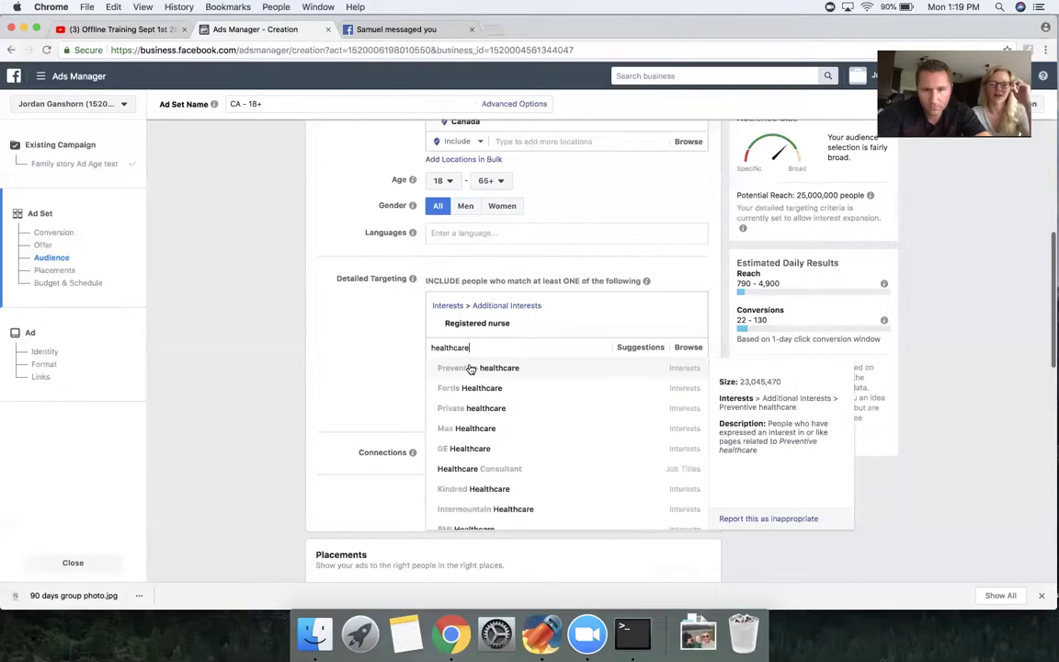
click(485, 414)
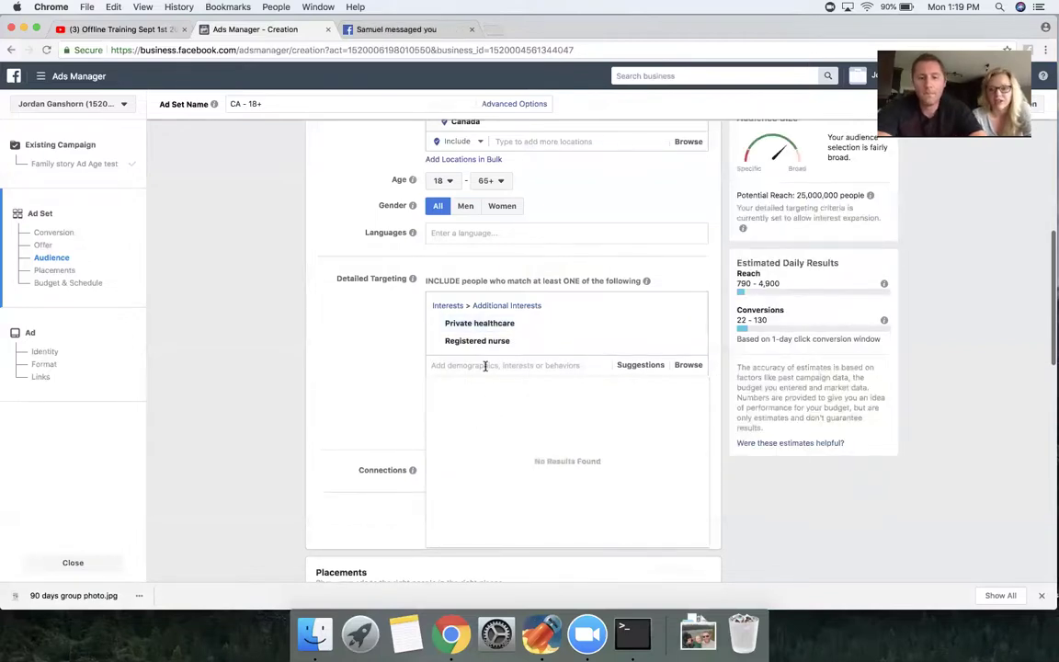
- Search the detailed targeting for "hospitals" and add the interest Hospital
text(hosp)
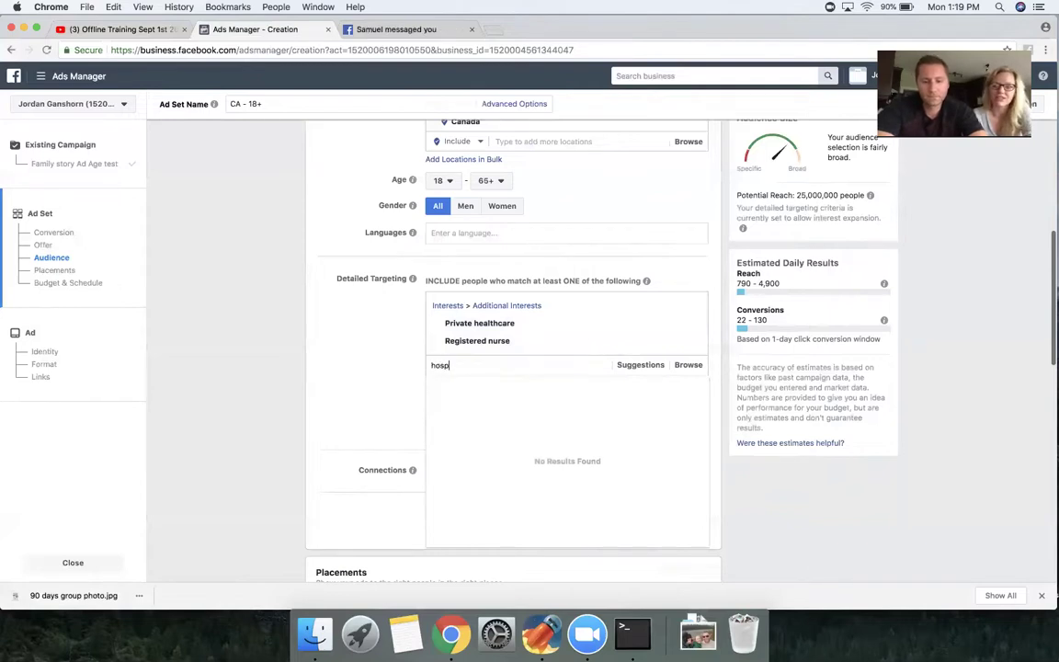
text(italsw)
key(BackSpace)
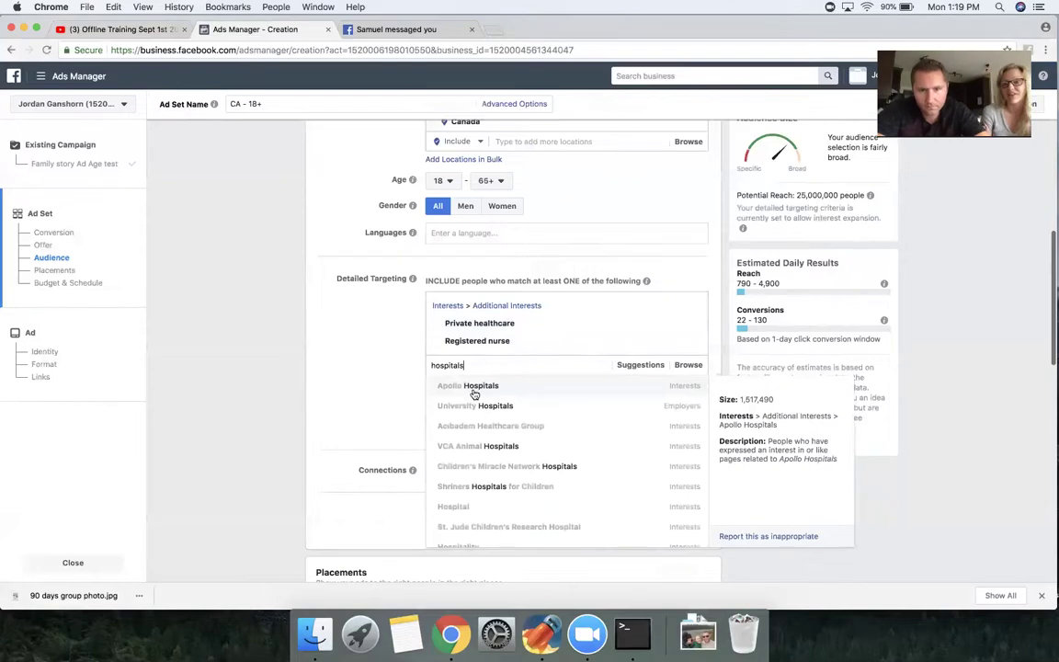
click(450, 508)
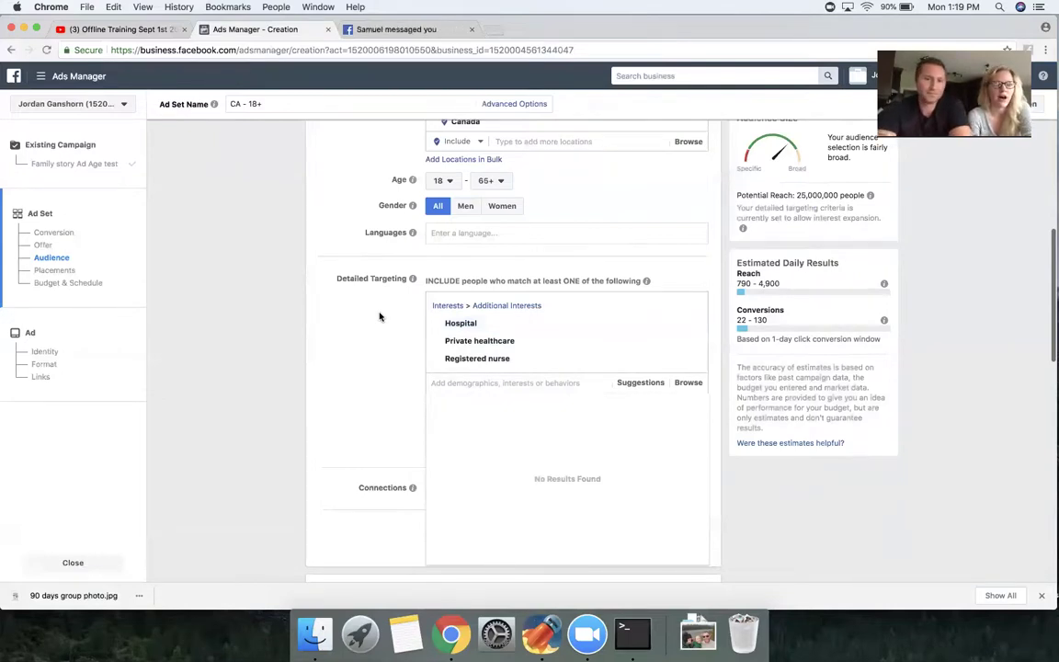
scroll(361, 378, down, 6)
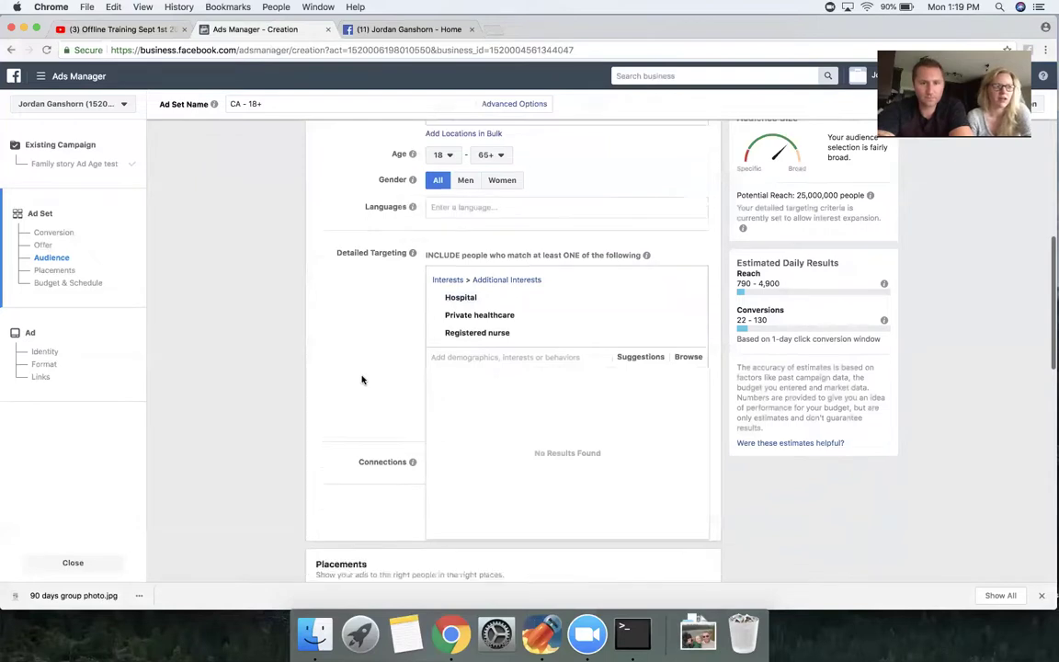
scroll(361, 378, down, 10)
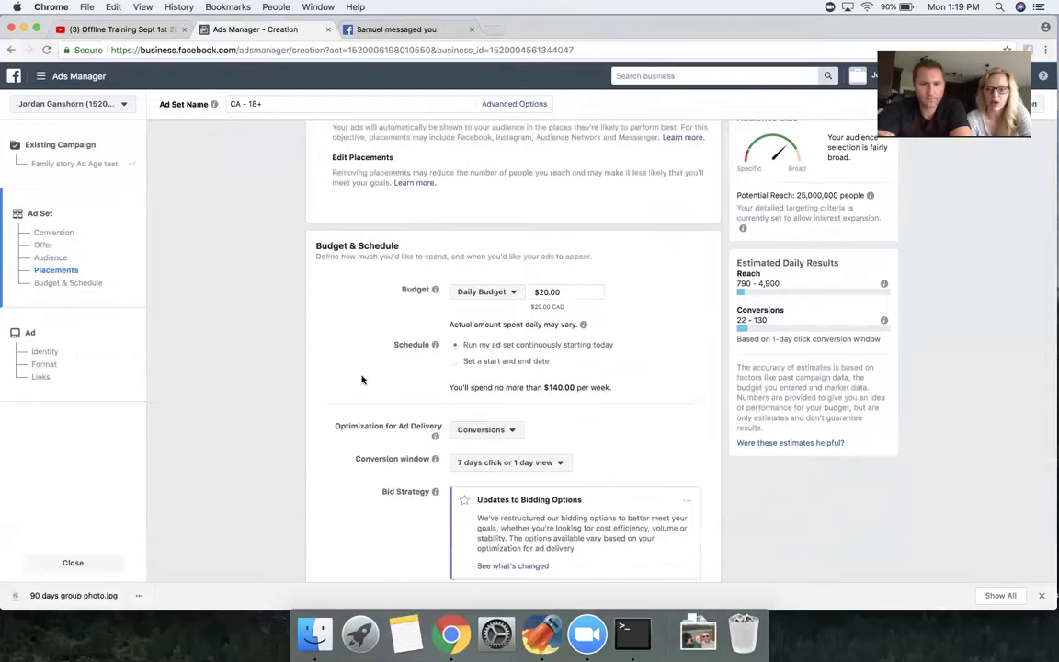
scroll(361, 377, up, 20)
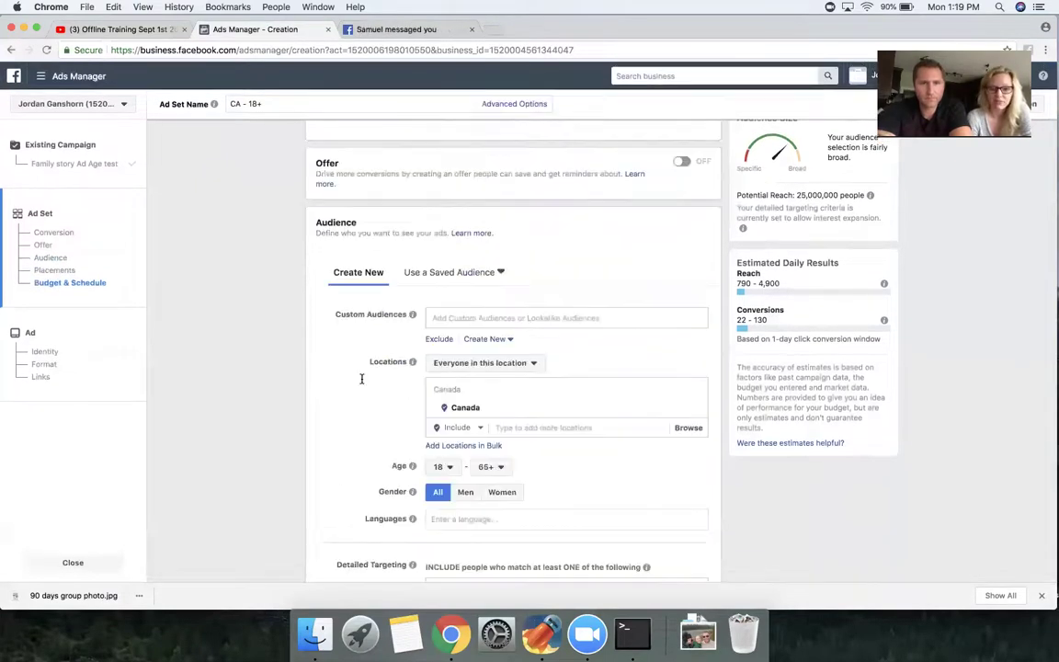